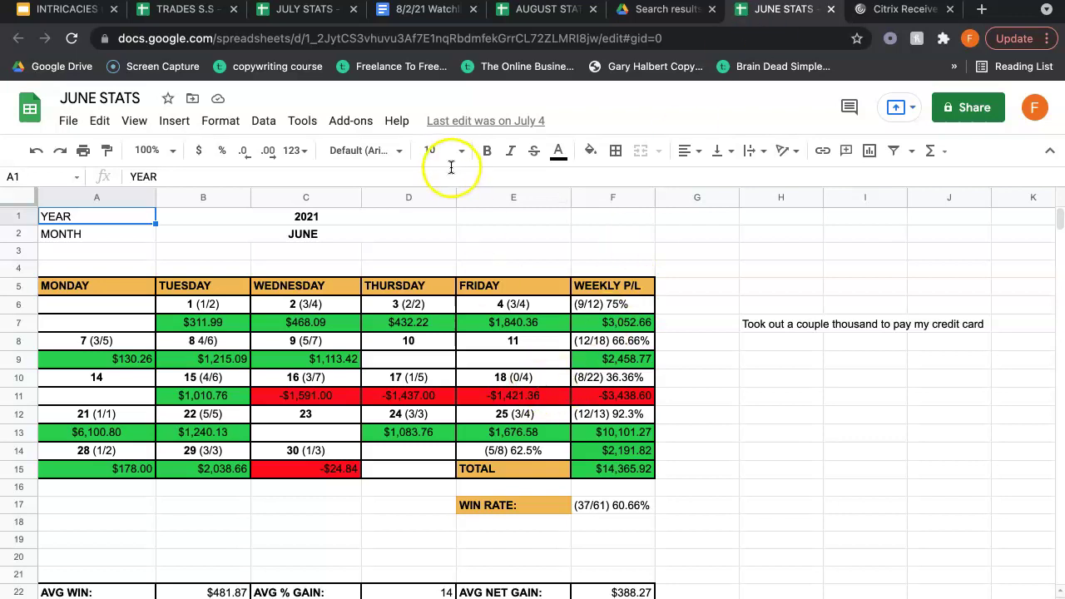
Step: Look through the August, July and June stats spreadsheets to compare monthly totals, win rates and the July summary table
click(537, 20)
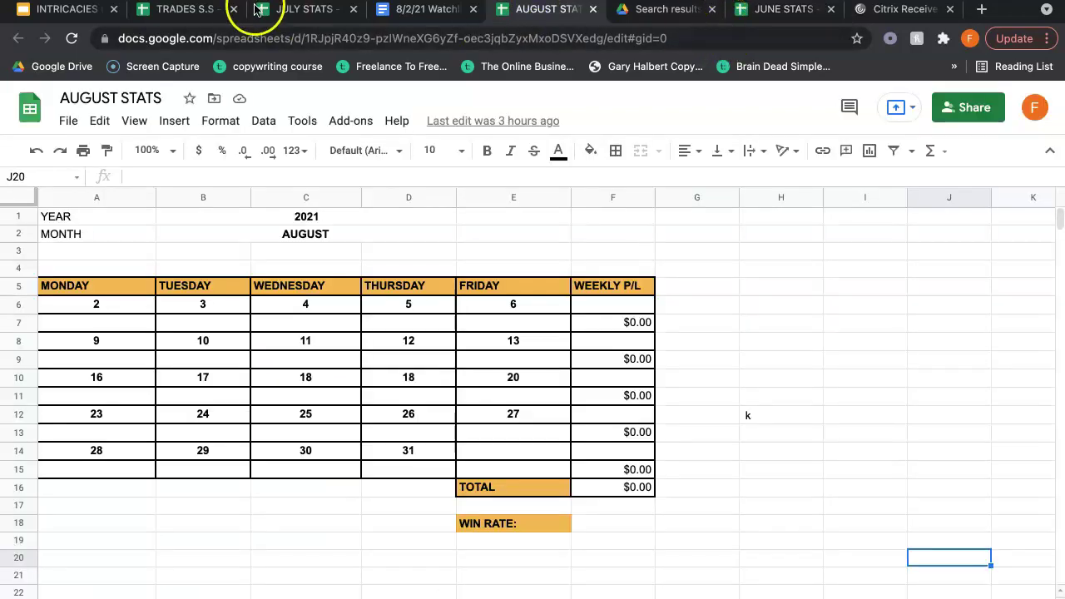
click(283, 13)
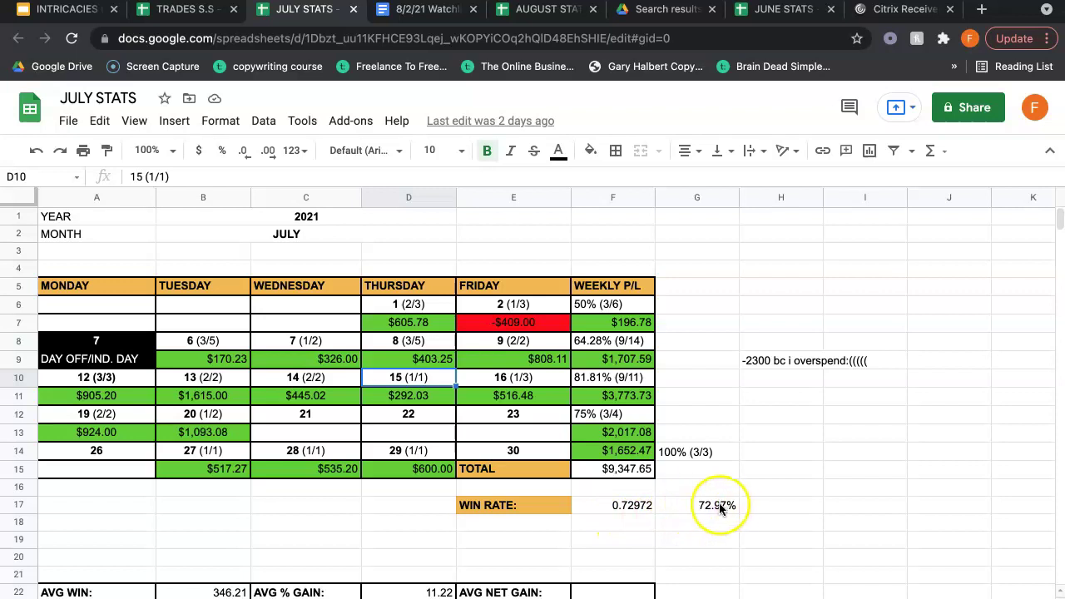
scroll(720, 505, down, 5)
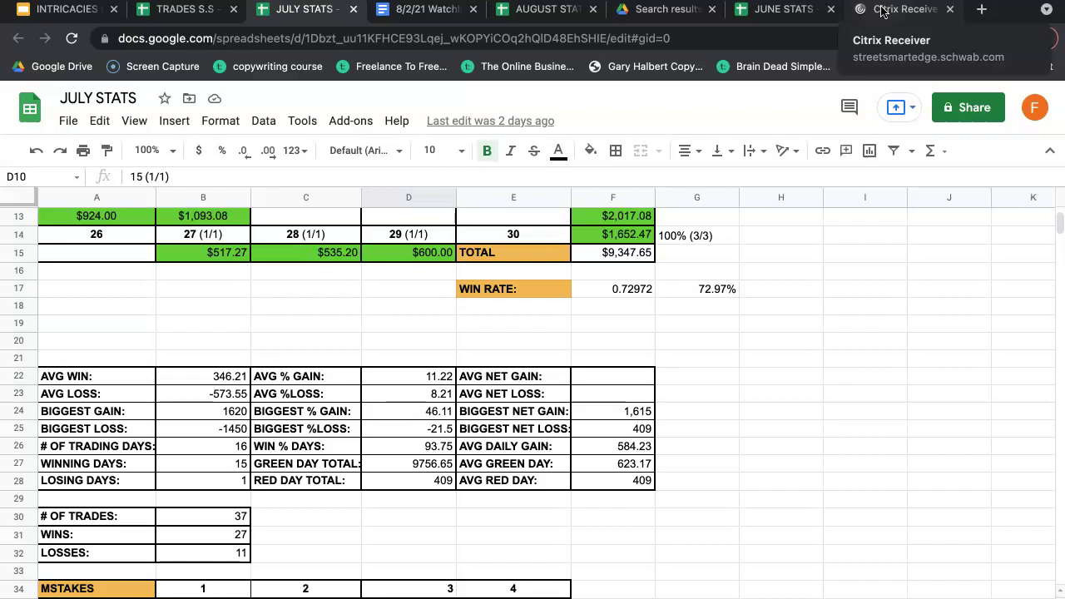
click(773, 10)
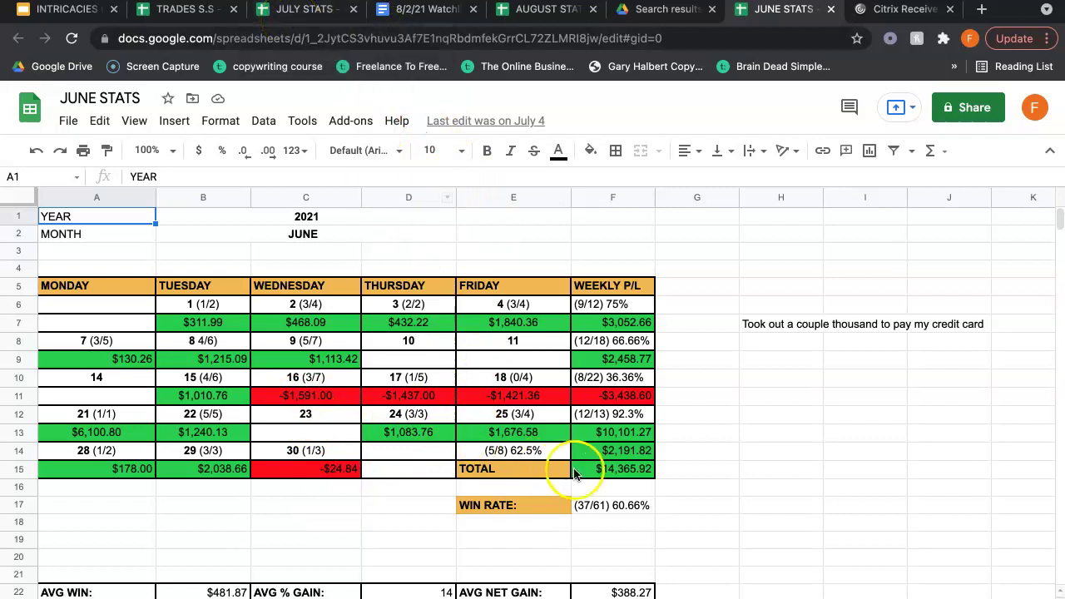
Step: Examine the July stats spreadsheet, covering the daily results calendar, weekly profit and loss, win rate and summary statistics
click(294, 15)
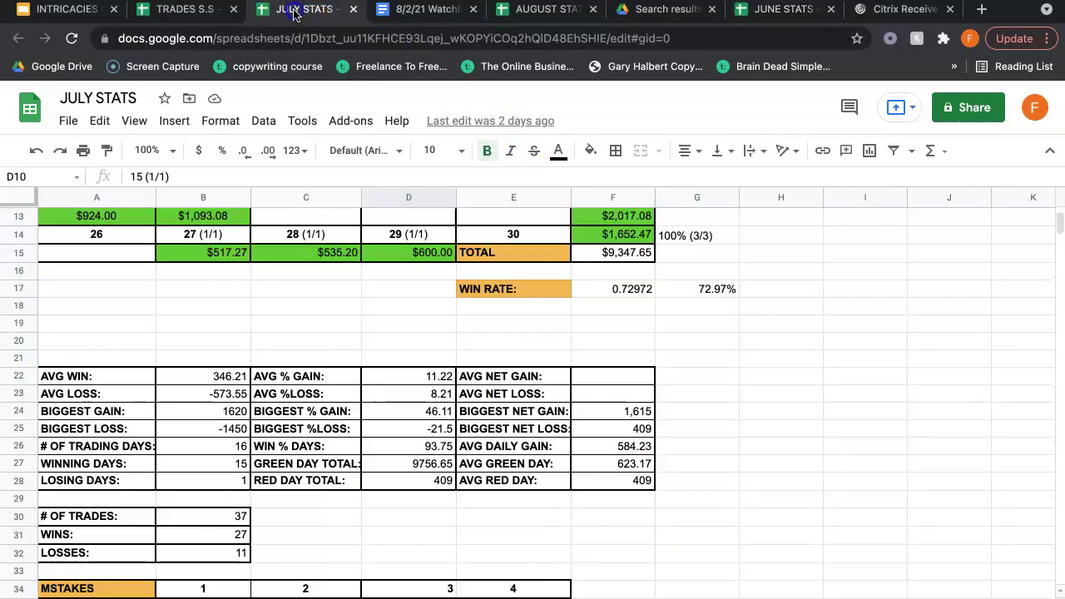
scroll(489, 491, up, 5)
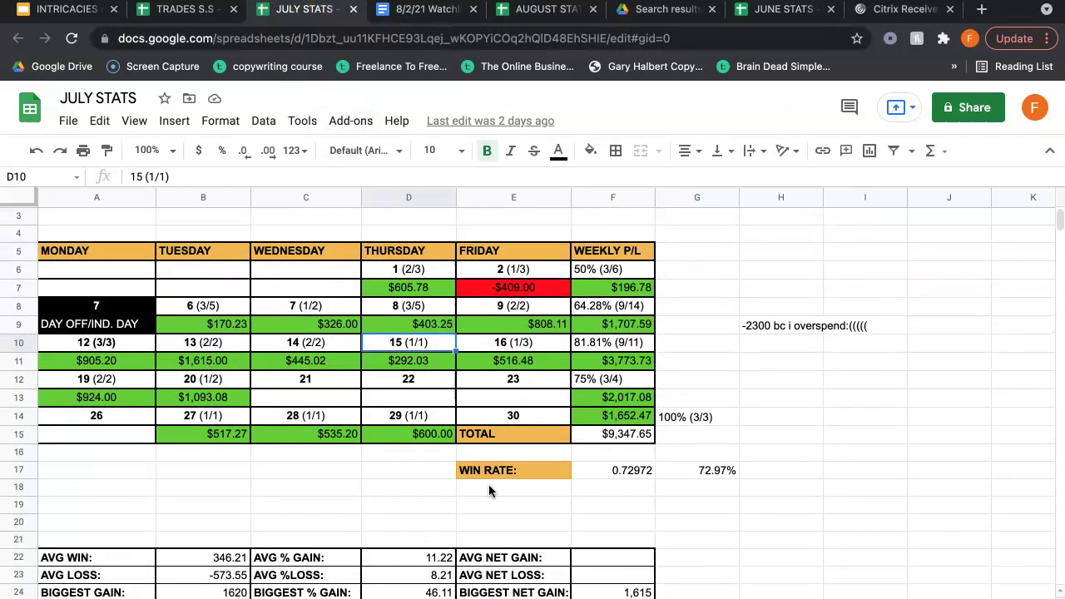
scroll(578, 476, down, 1)
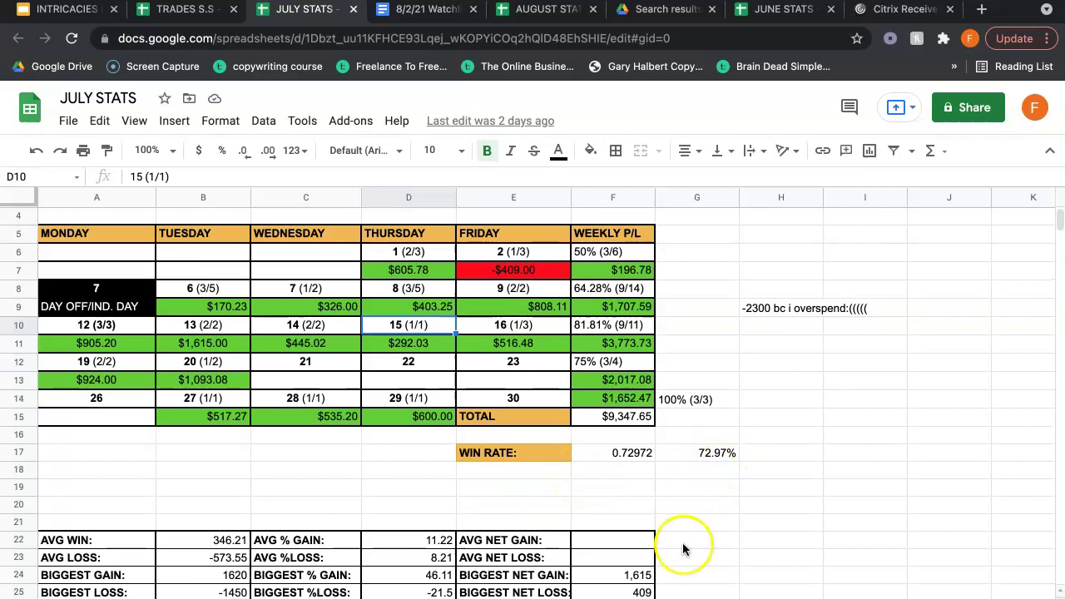
scroll(683, 549, down, 2)
scroll(683, 548, right, 1)
scroll(684, 548, left, 1)
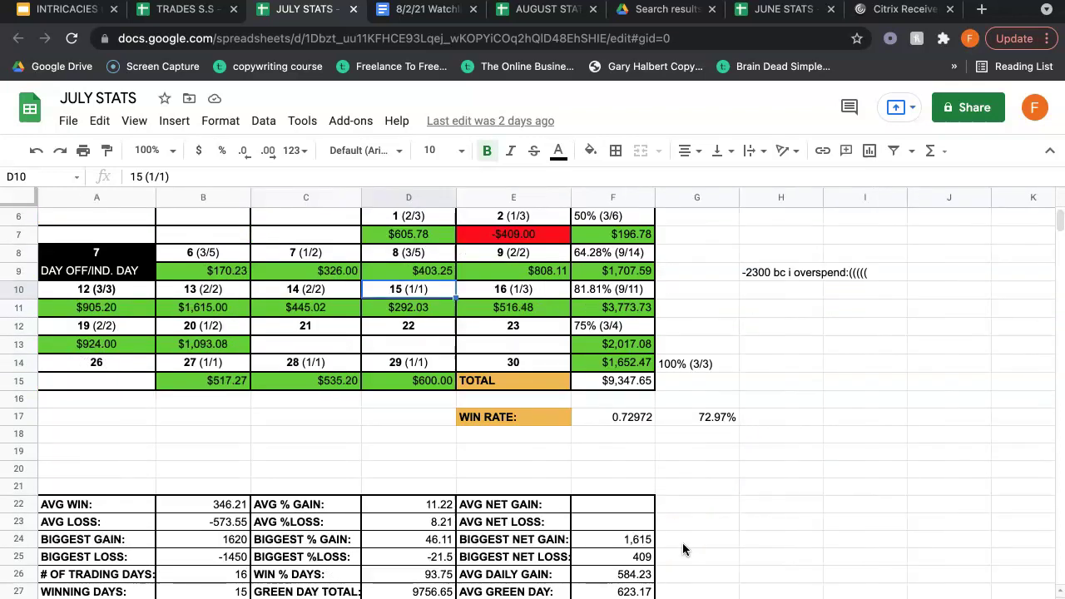
scroll(683, 549, down, 4)
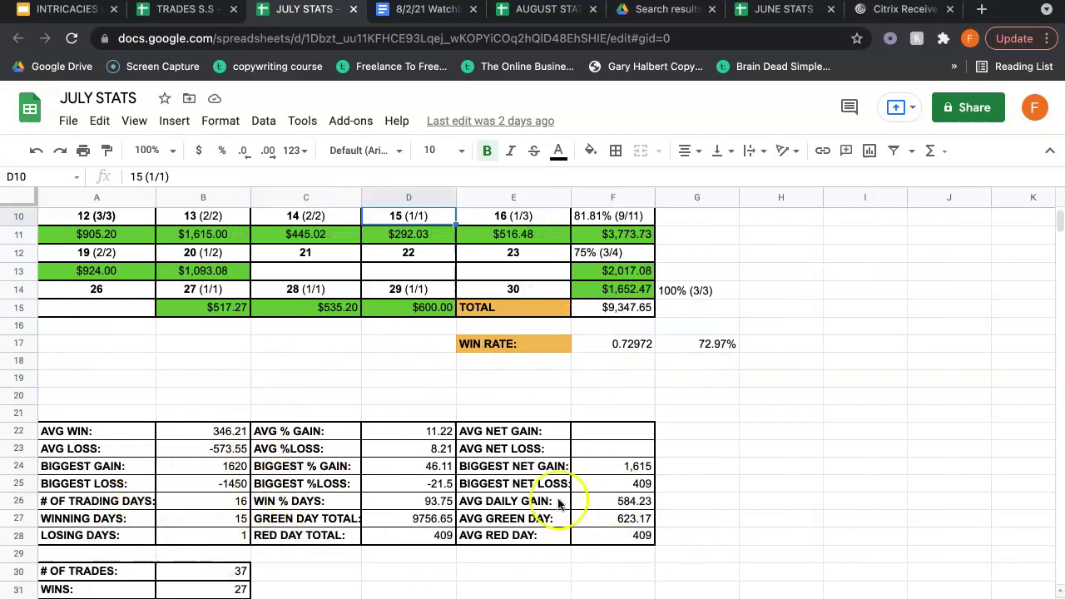
scroll(509, 270, up, 4)
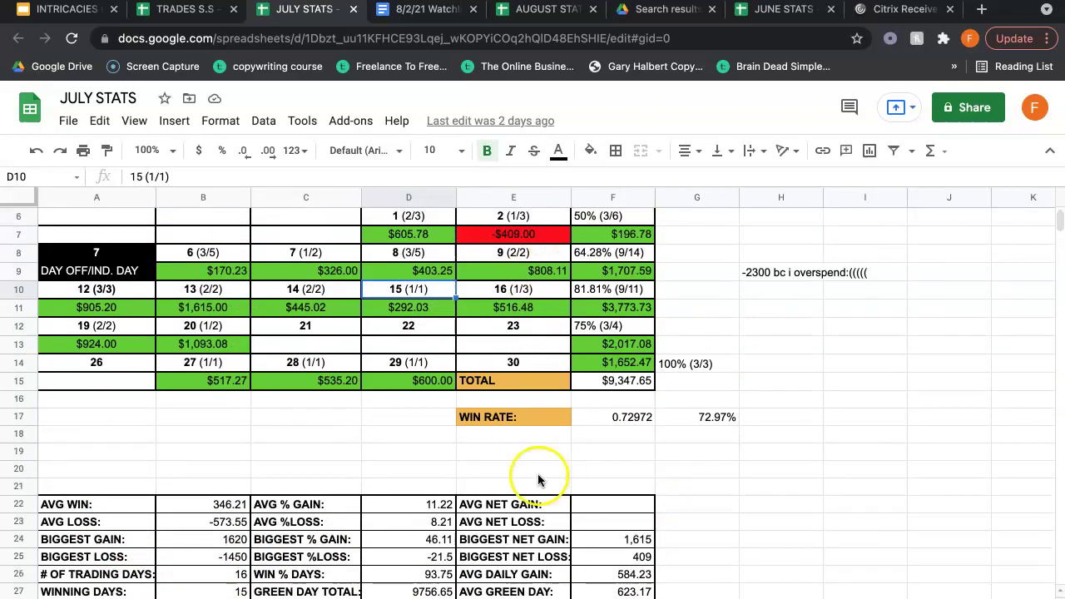
scroll(535, 485, down, 7)
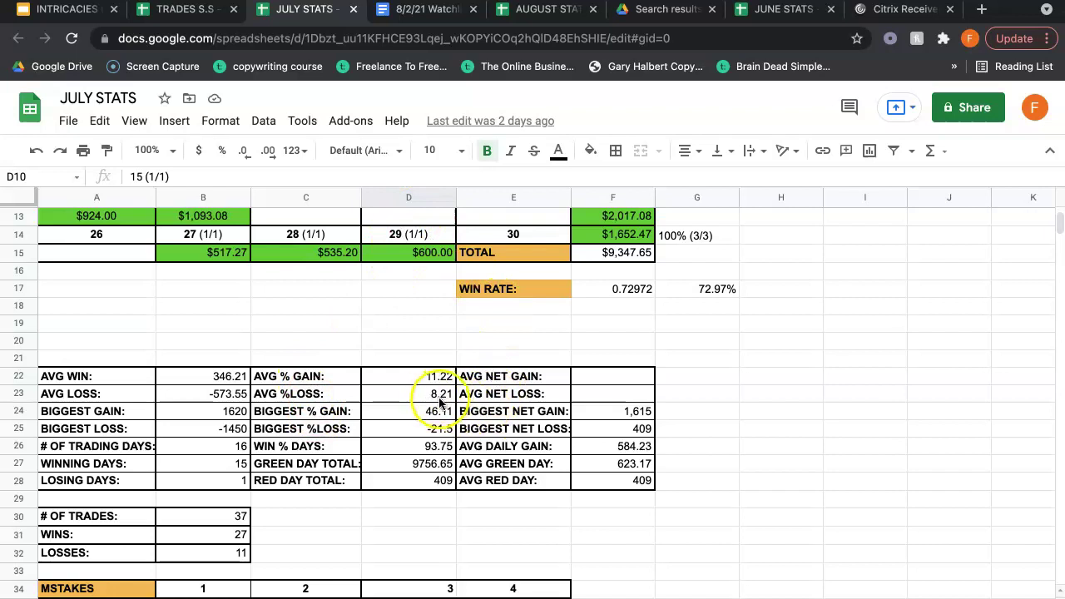
scroll(671, 400, up, 3)
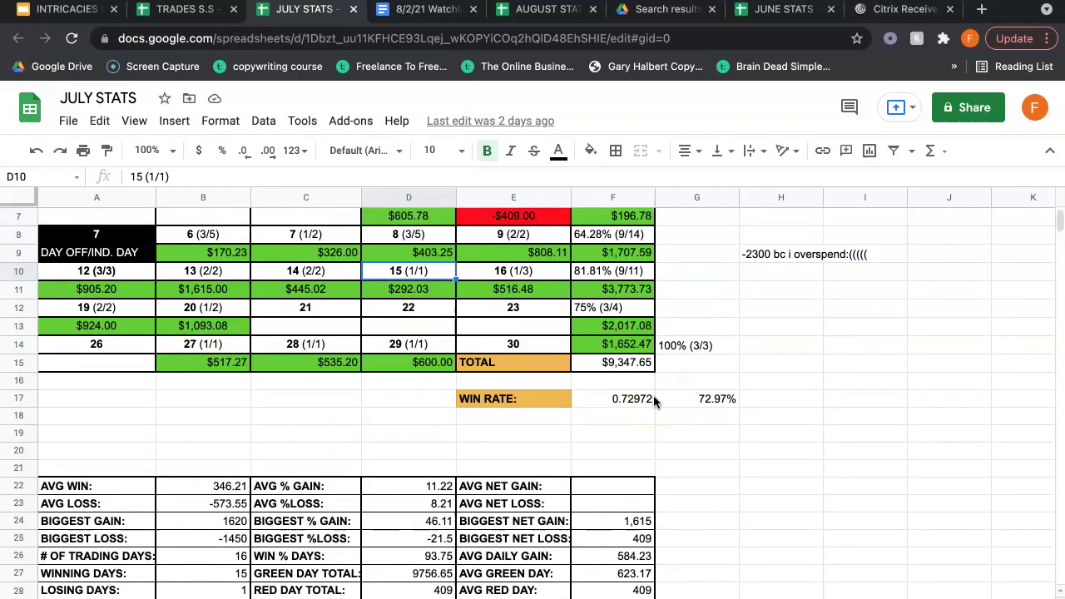
scroll(712, 362, up, 3)
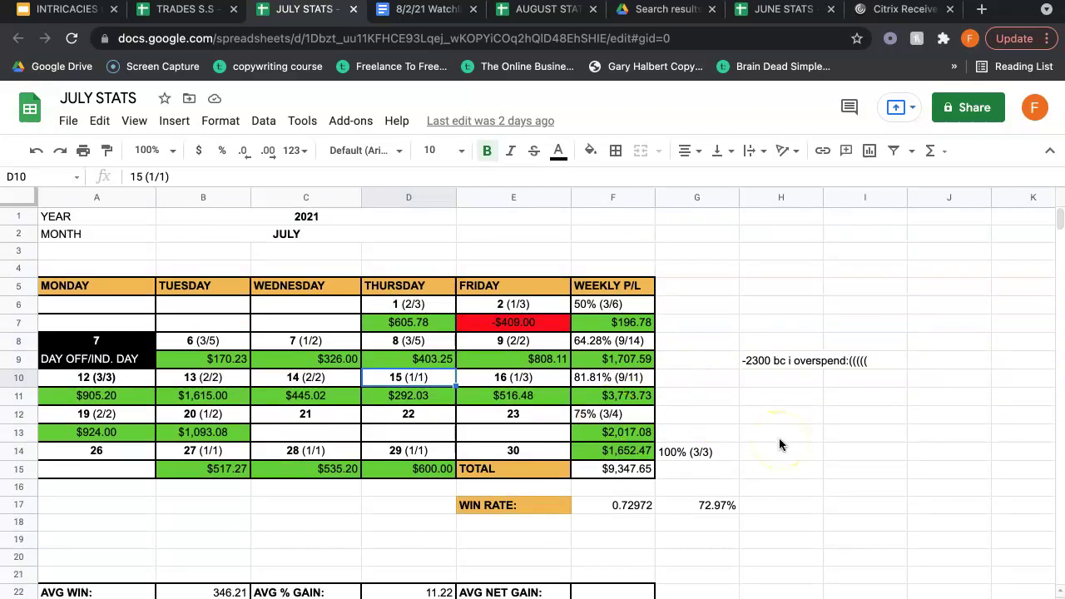
scroll(779, 444, down, 3)
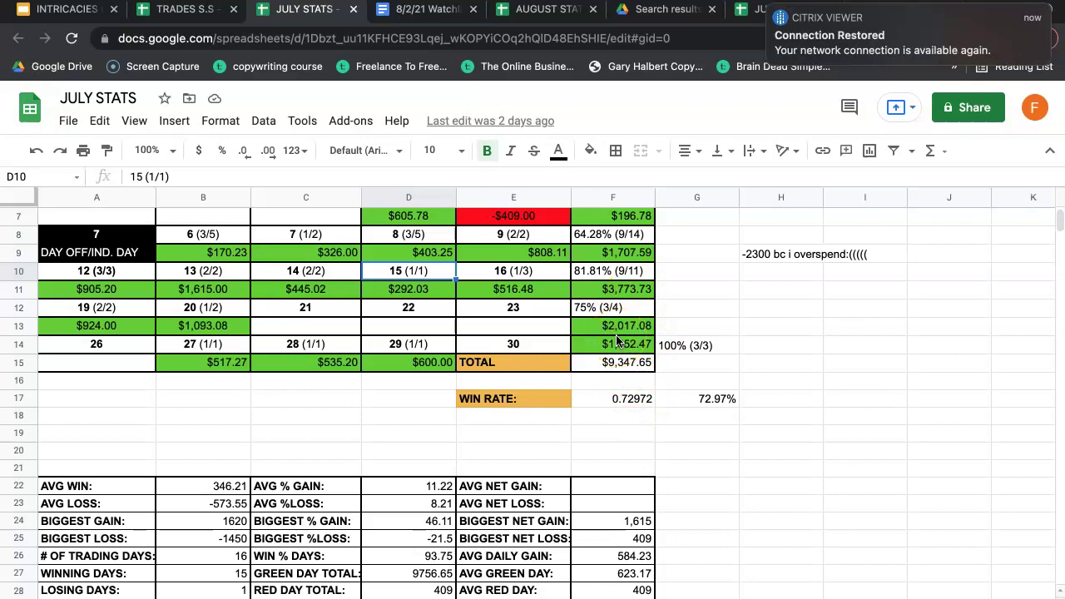
scroll(617, 341, up, 3)
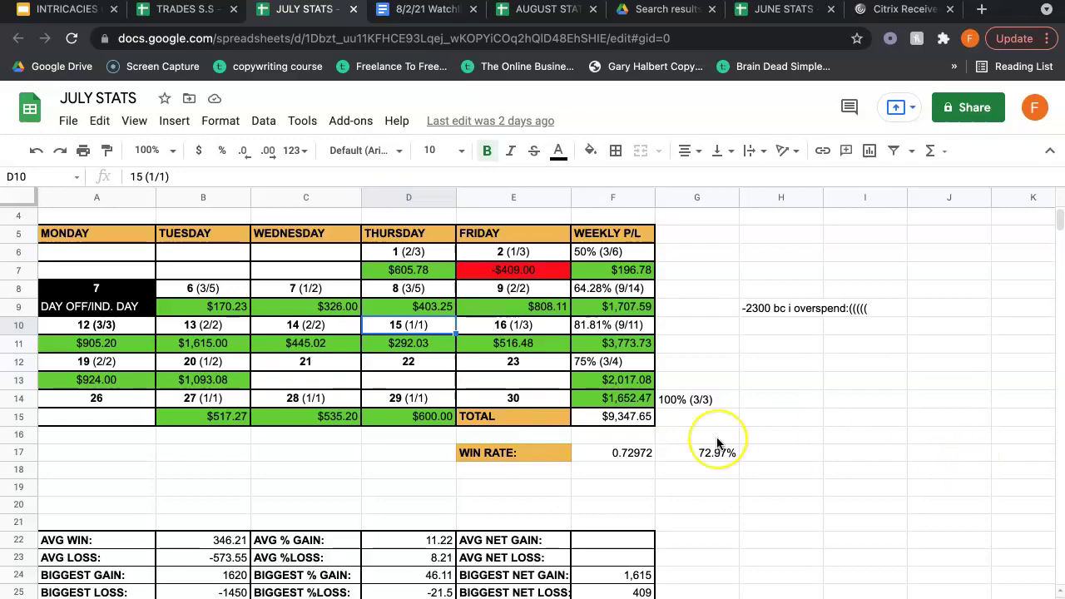
Step: Switch to StreetSmart Edge, narrow NURO's one-minute chart to 07/27/2021 through 07/30/2021, and return to the July stats
key(ctrl+Left)
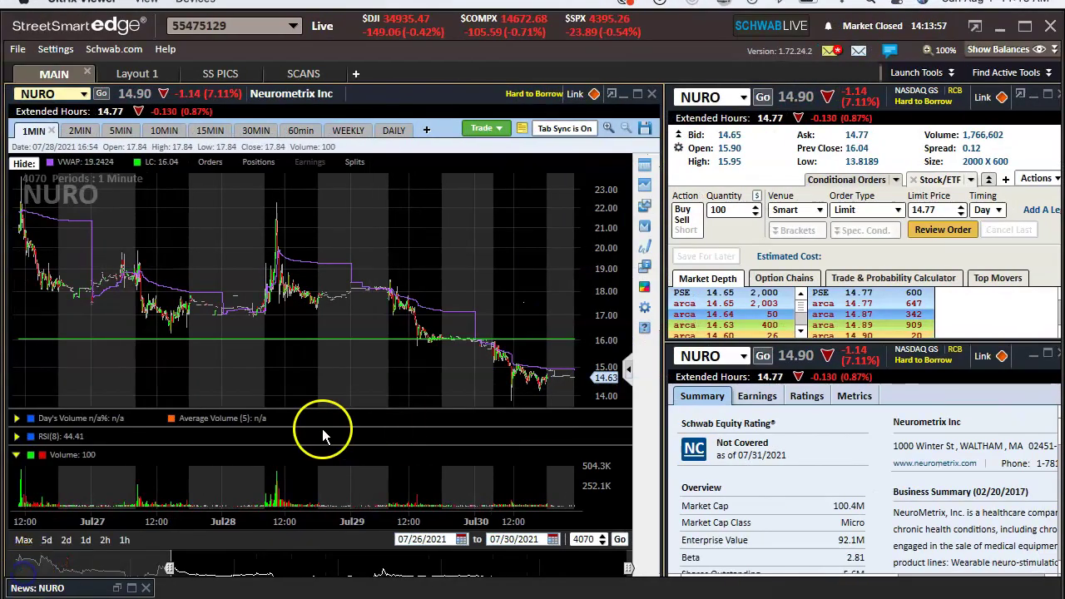
drag(161, 580, 216, 570)
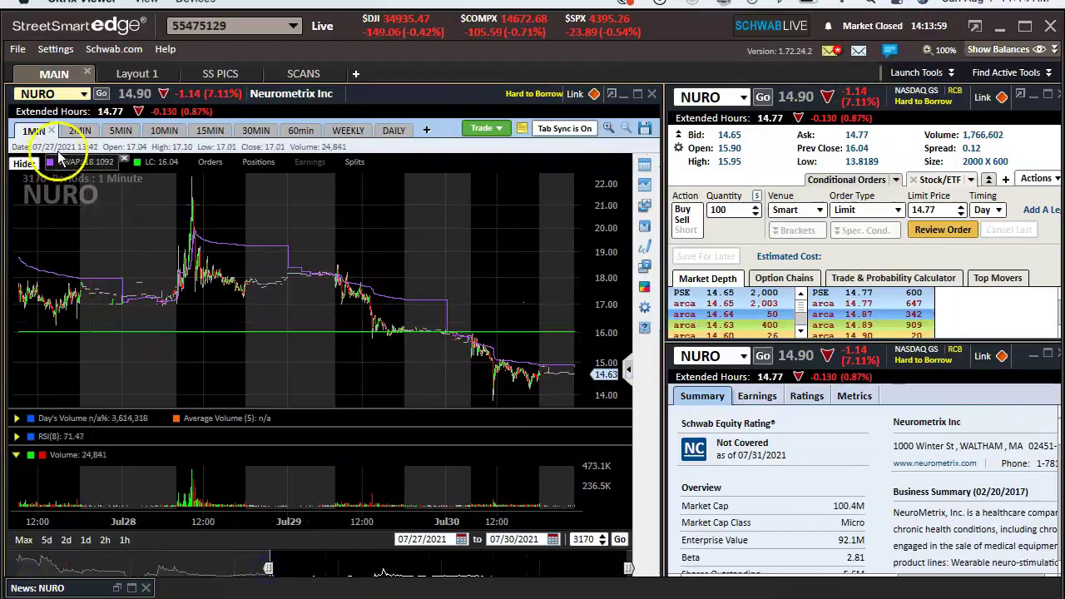
key(ctrl+Right)
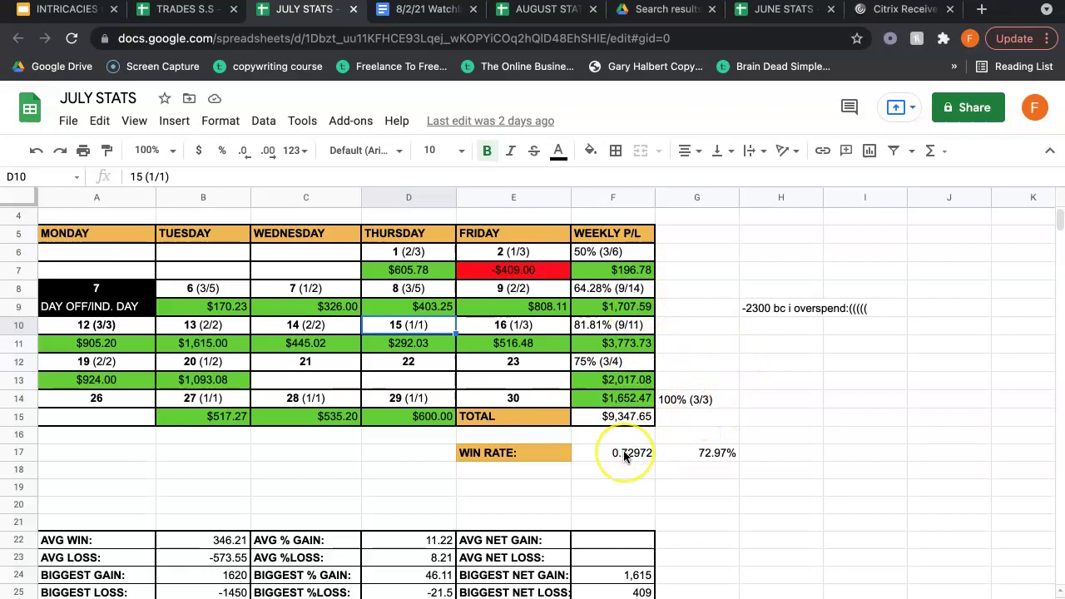
Step: Compare the summary statistics and most common mistakes in the July and June stats, finishing at the July calendar
scroll(623, 451, down, 5)
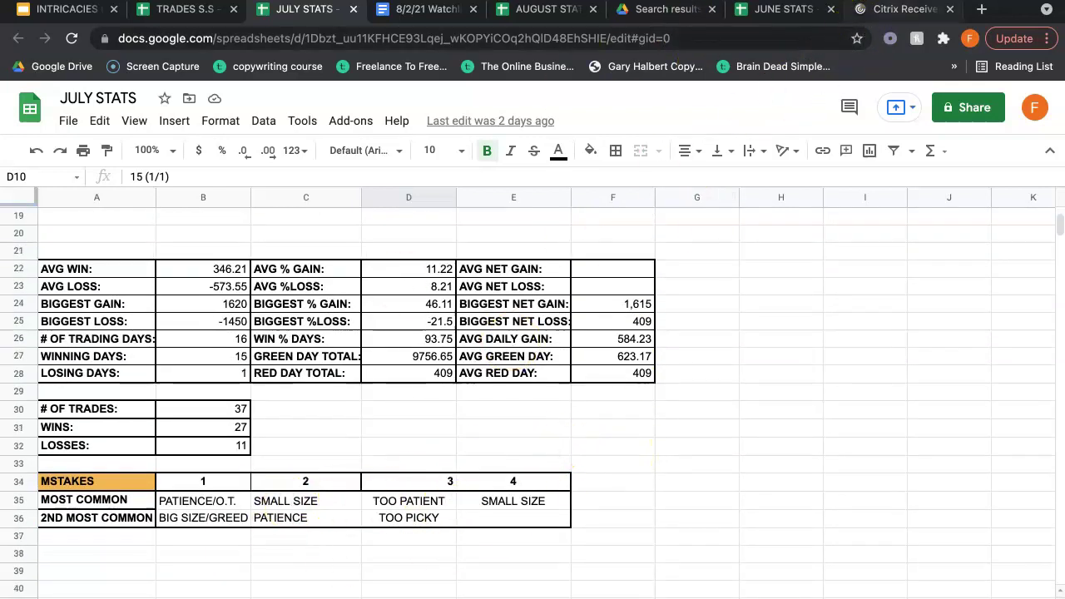
click(782, 10)
scroll(497, 500, down, 5)
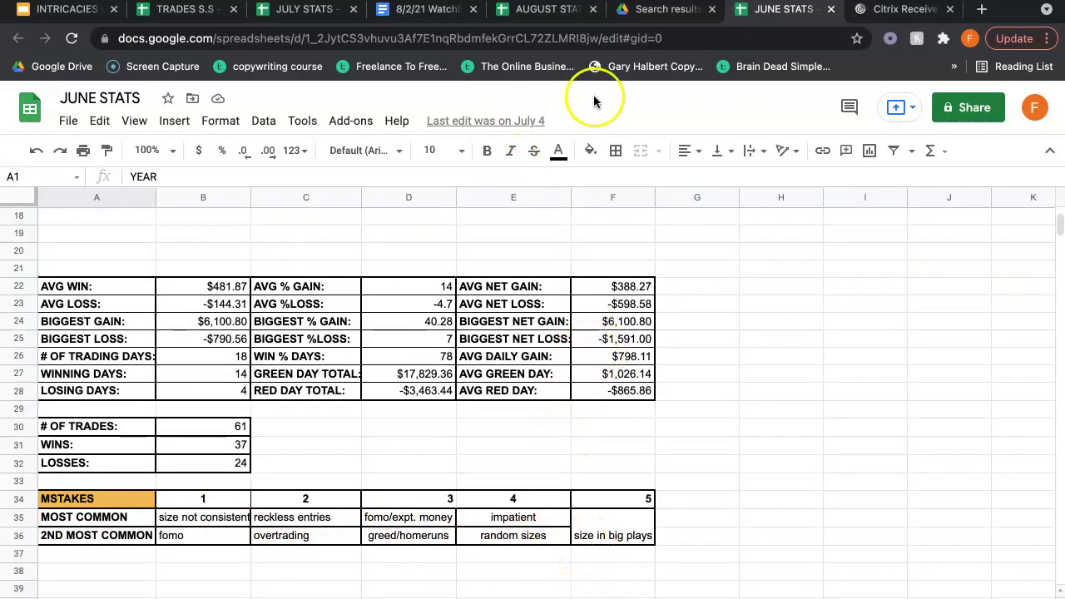
click(288, 10)
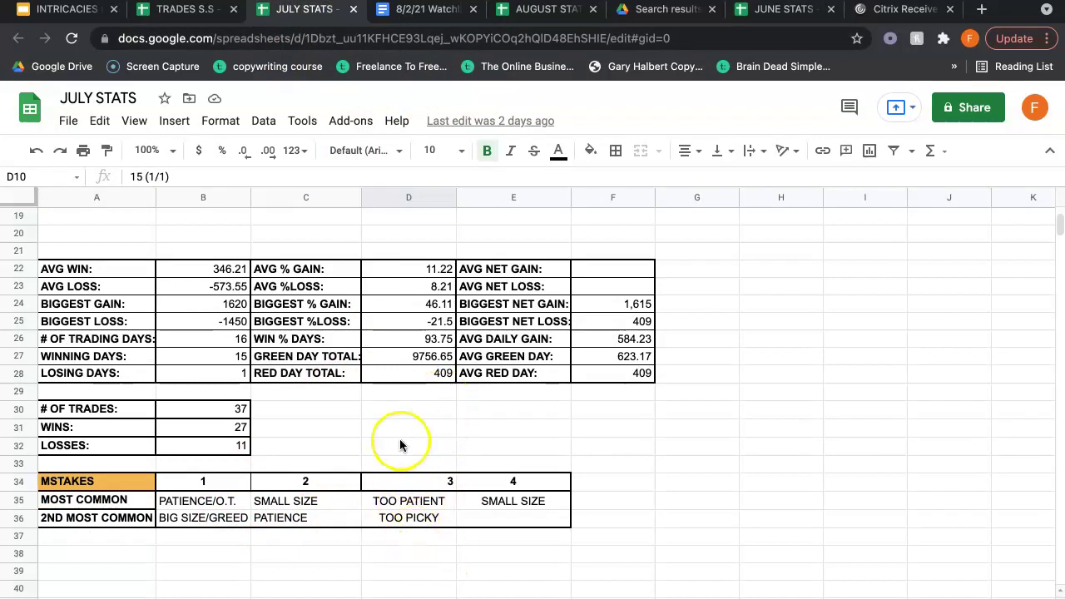
scroll(405, 509, up, 2)
scroll(405, 510, up, 3)
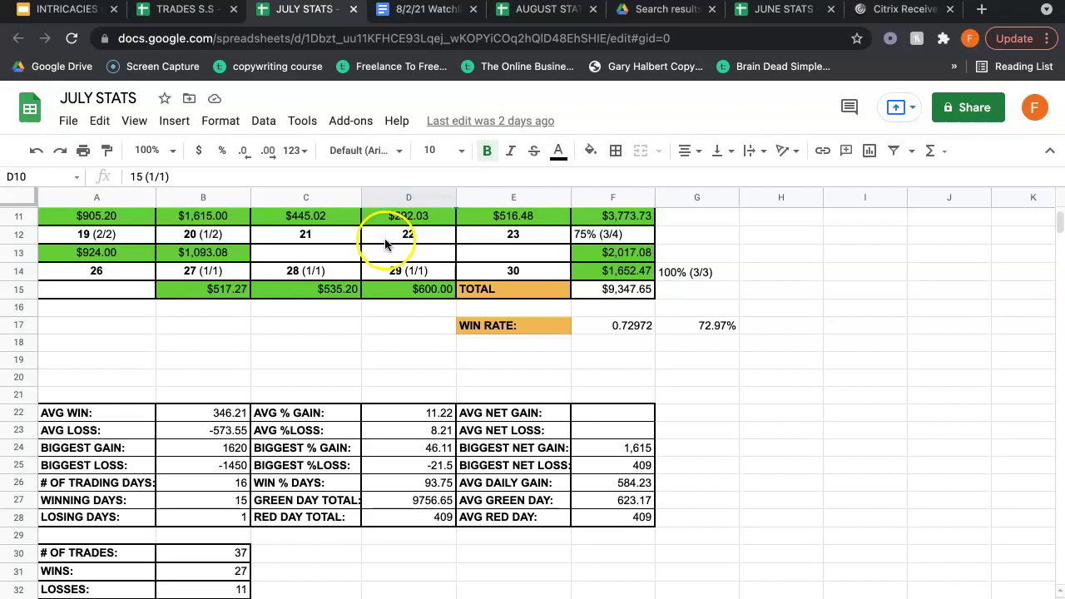
scroll(494, 494, down, 6)
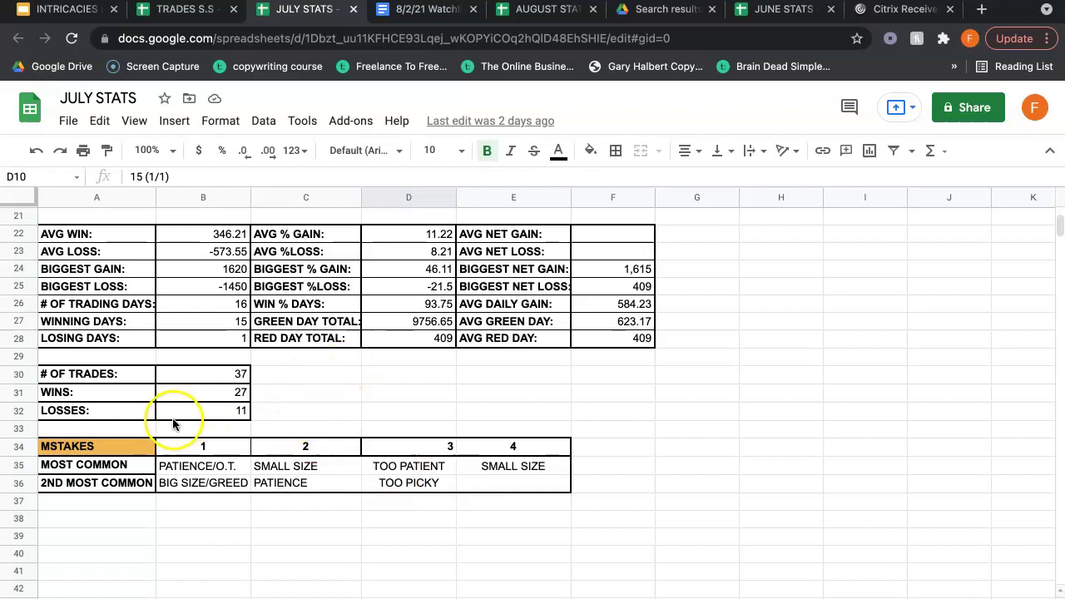
scroll(422, 417, up, 10)
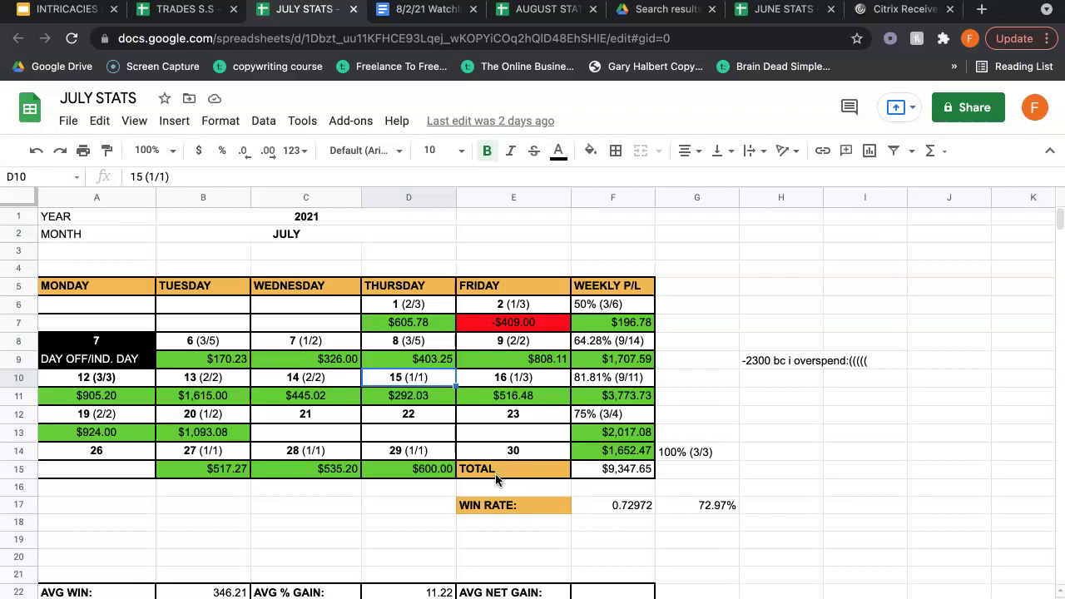
Step: Switch to StreetSmart Edge, view NURO's daily chart from 02/17/2021 to 07/30/2021, and review the company summary's share and sector data
key(ctrl+Left)
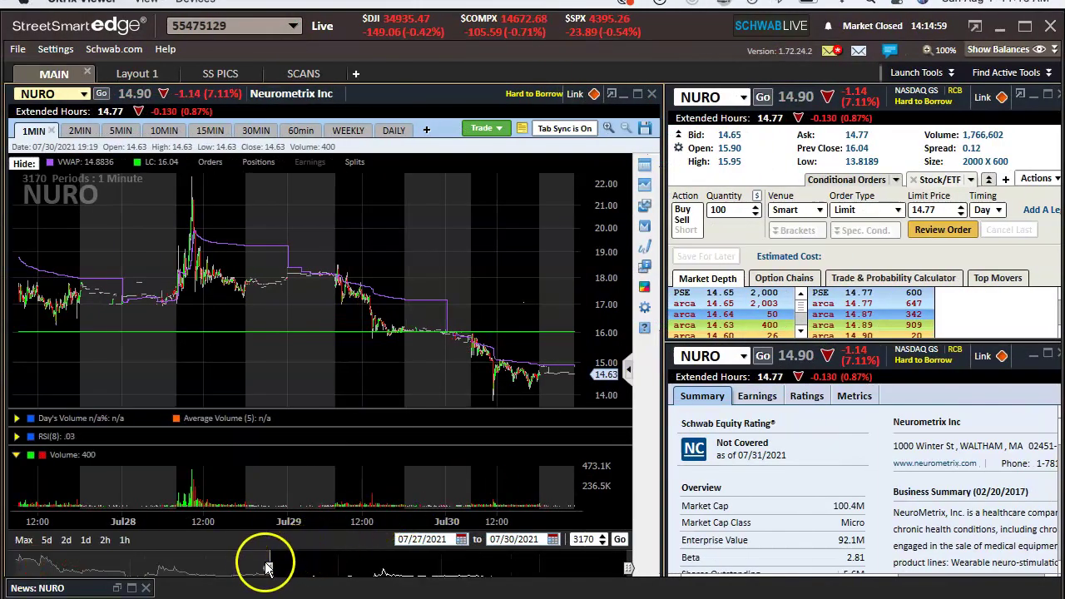
click(383, 131)
drag(522, 565, 608, 566)
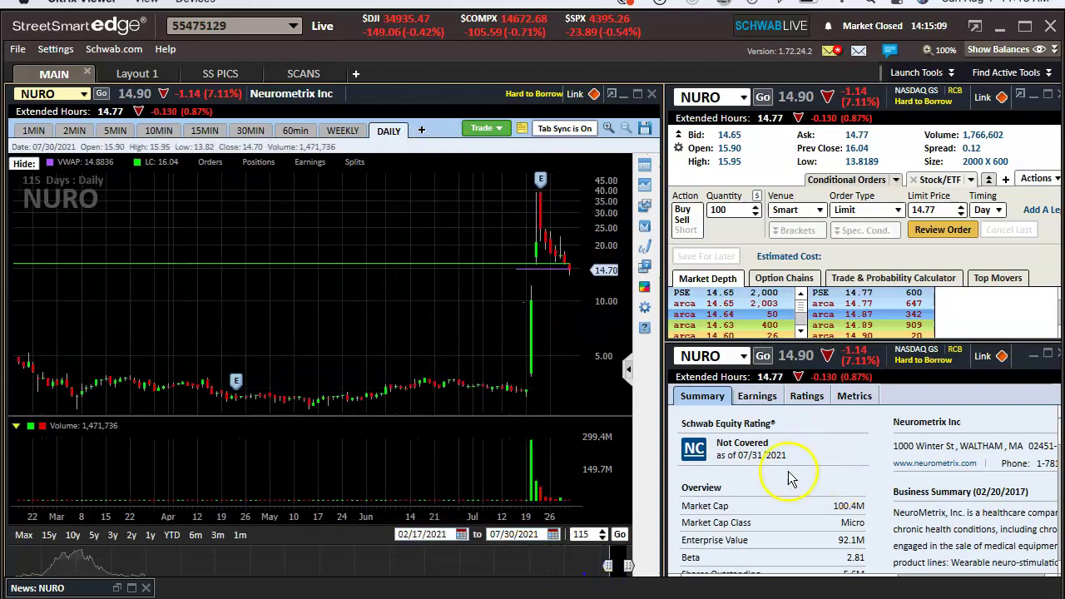
scroll(809, 497, down, 5)
scroll(809, 497, up, 3)
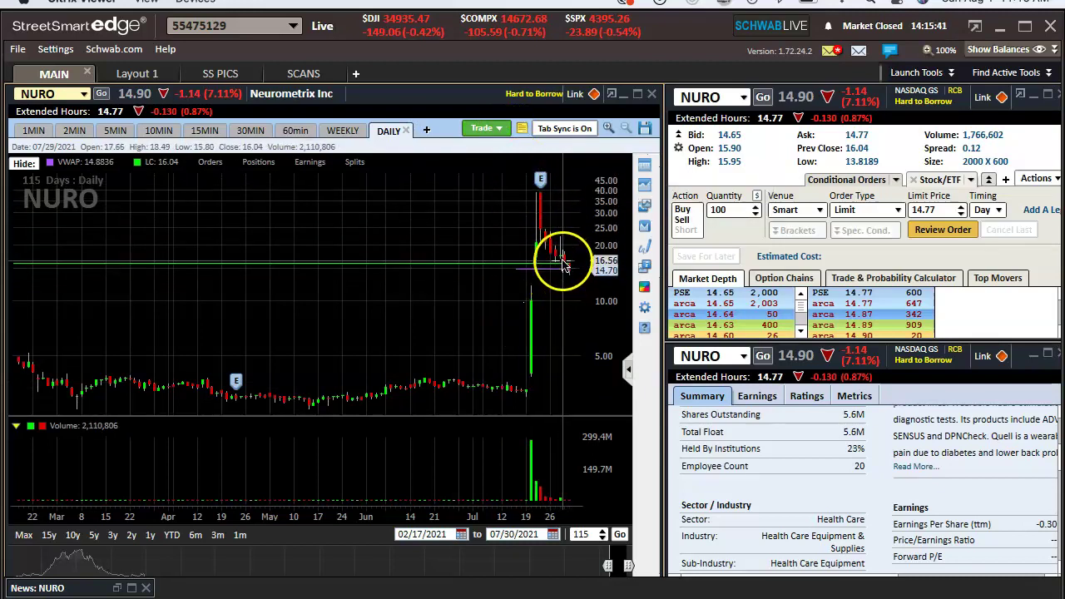
Step: Show NURO's one-minute chart for 07/26/2021 to 07/29/2021 and choose the second symbol in the chart's recent symbols
click(33, 131)
drag(506, 573, 418, 568)
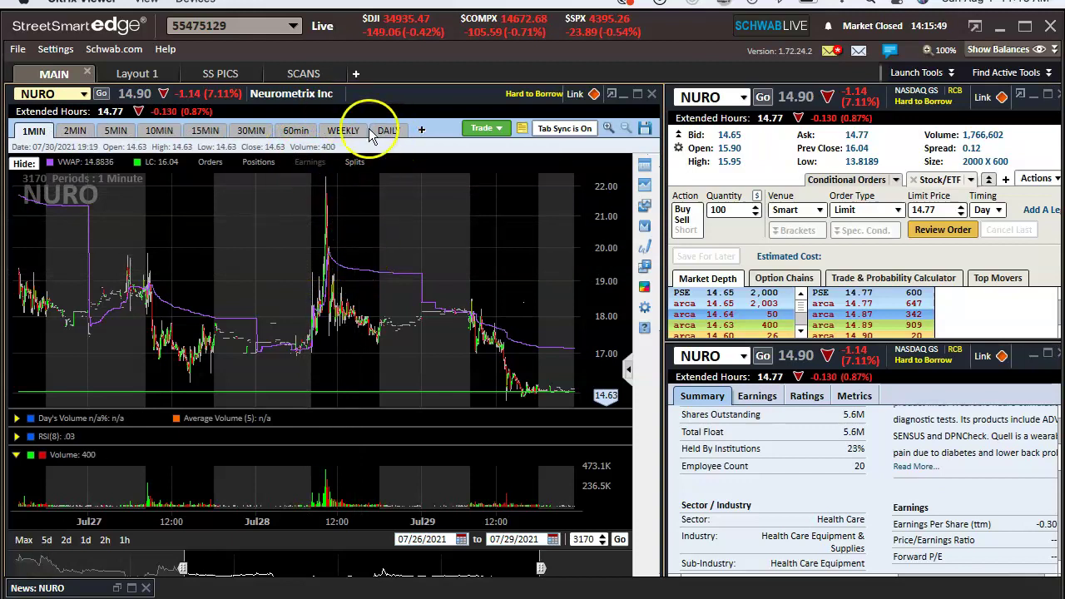
click(83, 94)
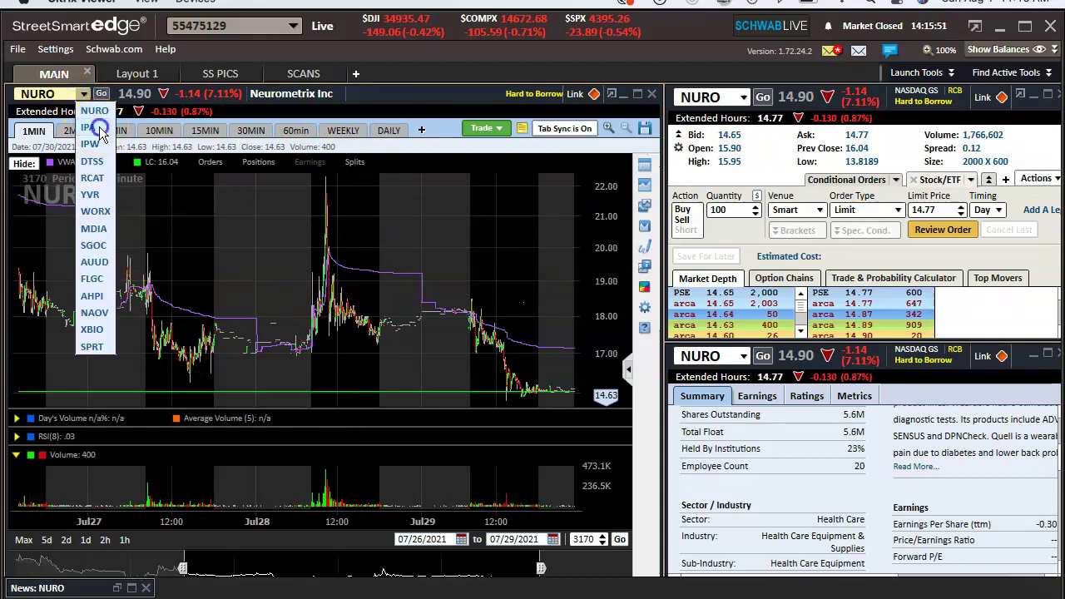
click(89, 127)
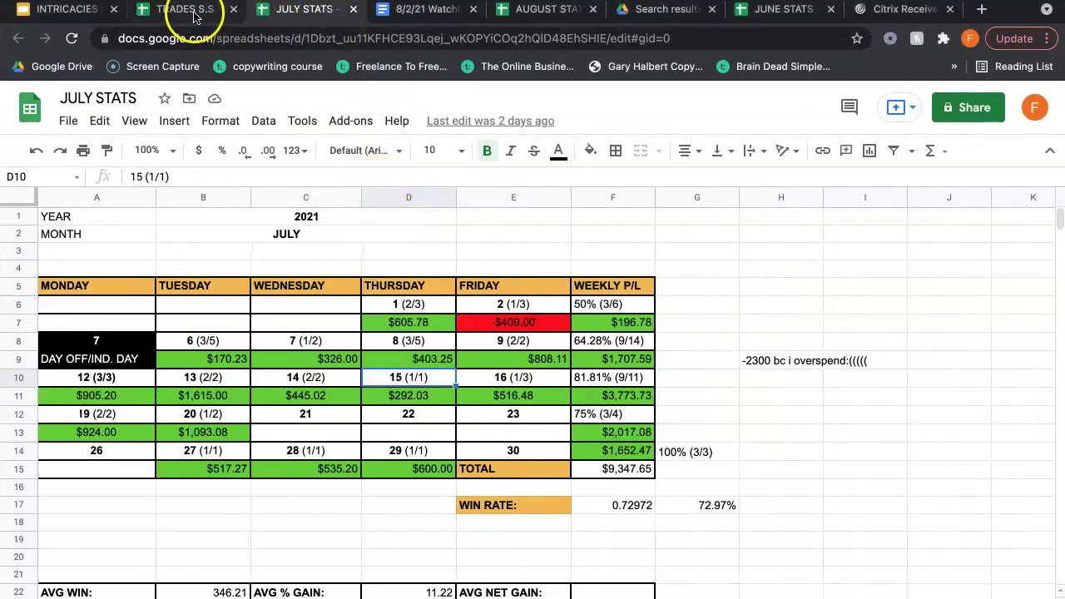
Step: Switch to the TRADES S.S spreadsheet and examine the July trade log from its first row across to the pattern column
click(185, 10)
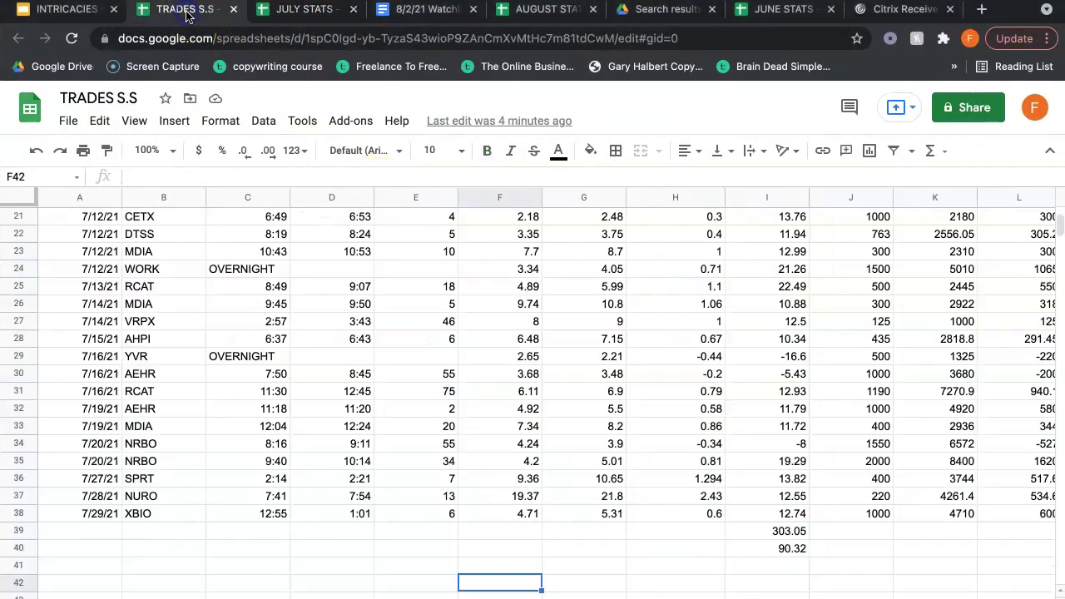
scroll(414, 357, right, 2)
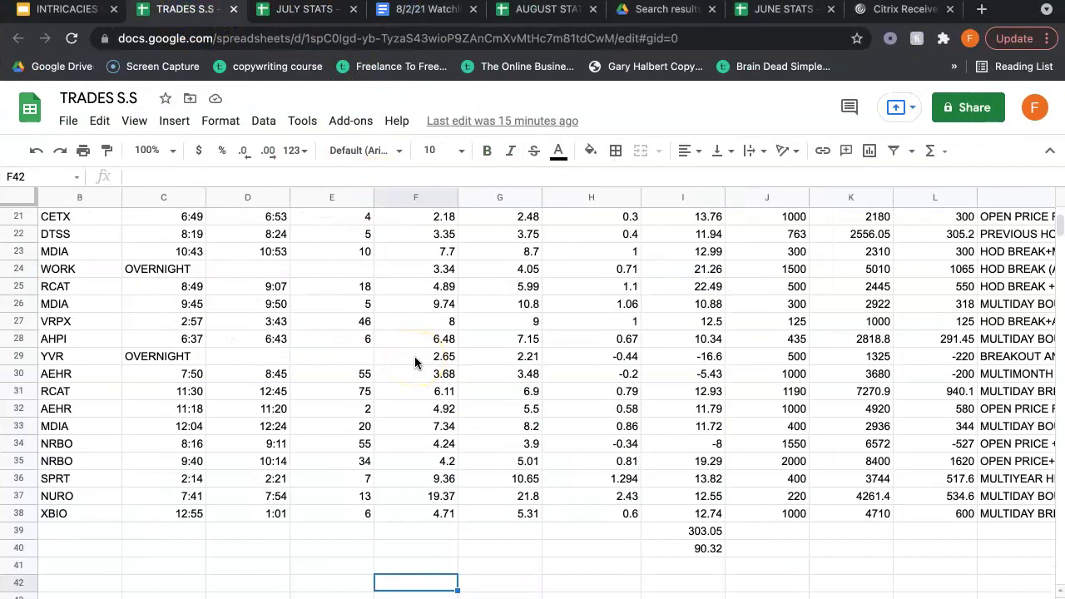
scroll(415, 356, up, 7)
scroll(261, 309, left, 1)
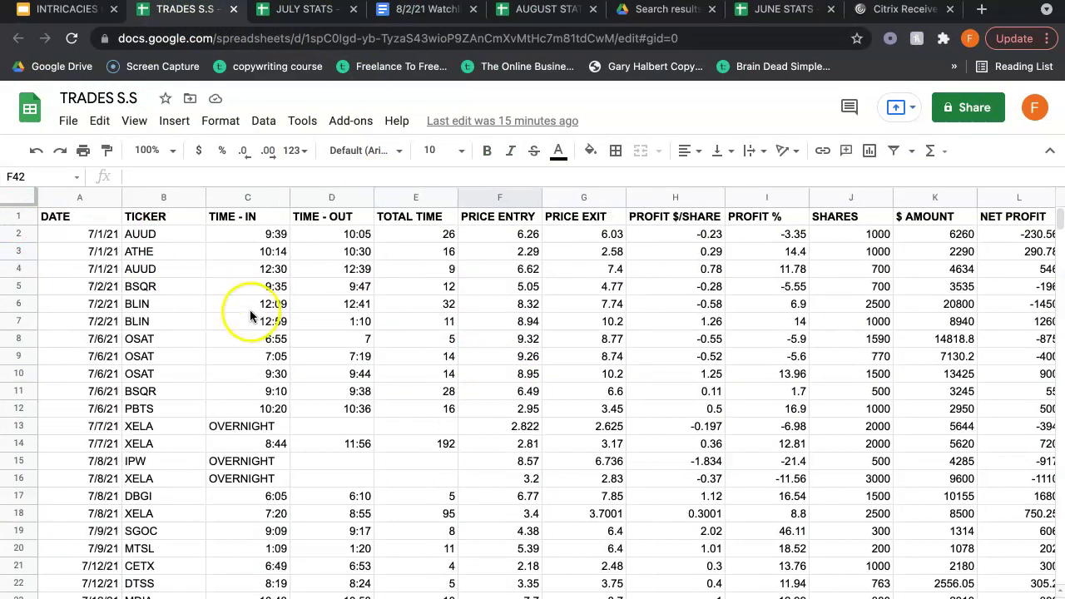
scroll(417, 392, right, 4)
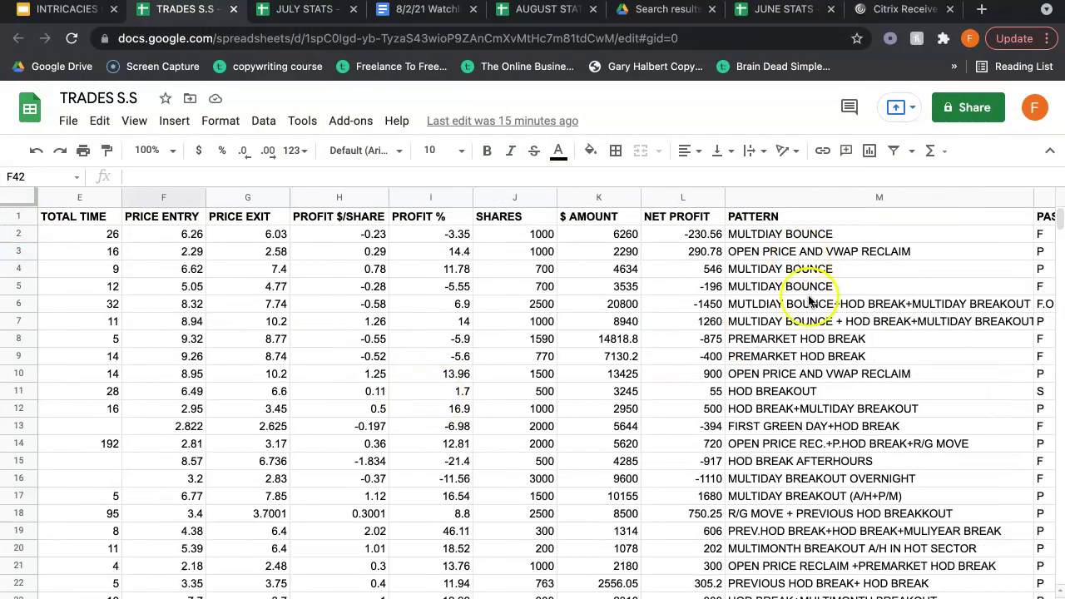
scroll(820, 358, right, 1)
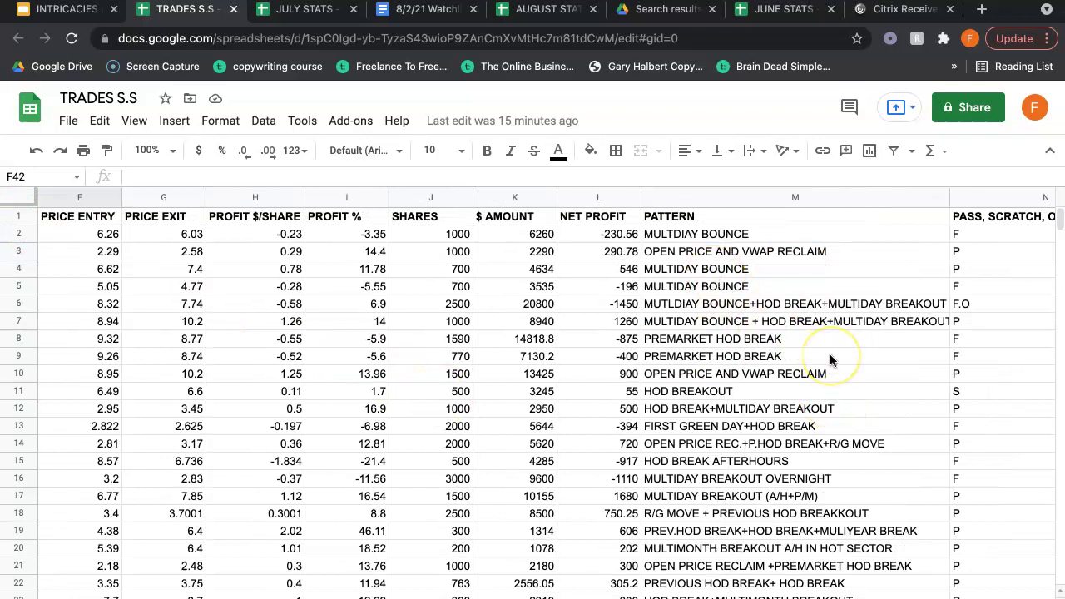
Step: Examine the net profit and pattern columns of the July trade log, from the first trades down past the mid-month rows
scroll(702, 395, down, 2)
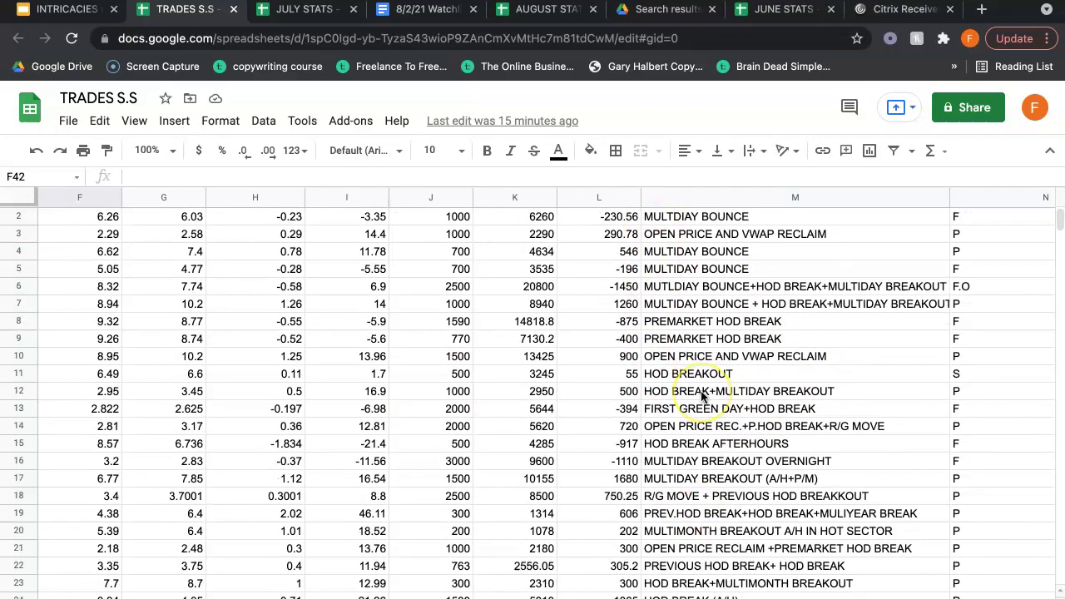
scroll(701, 397, down, 1)
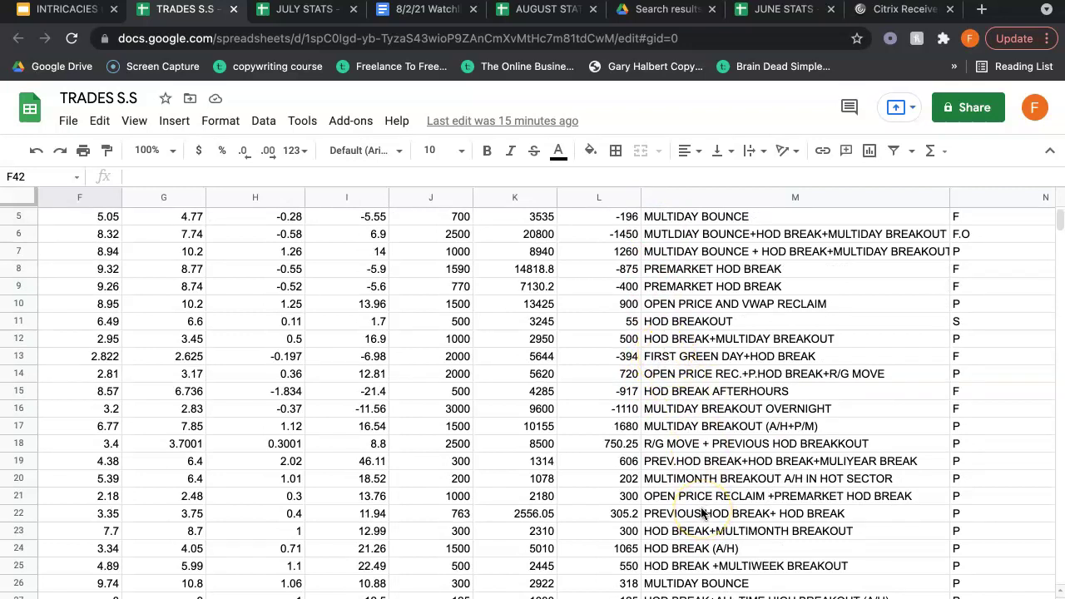
scroll(702, 514, down, 5)
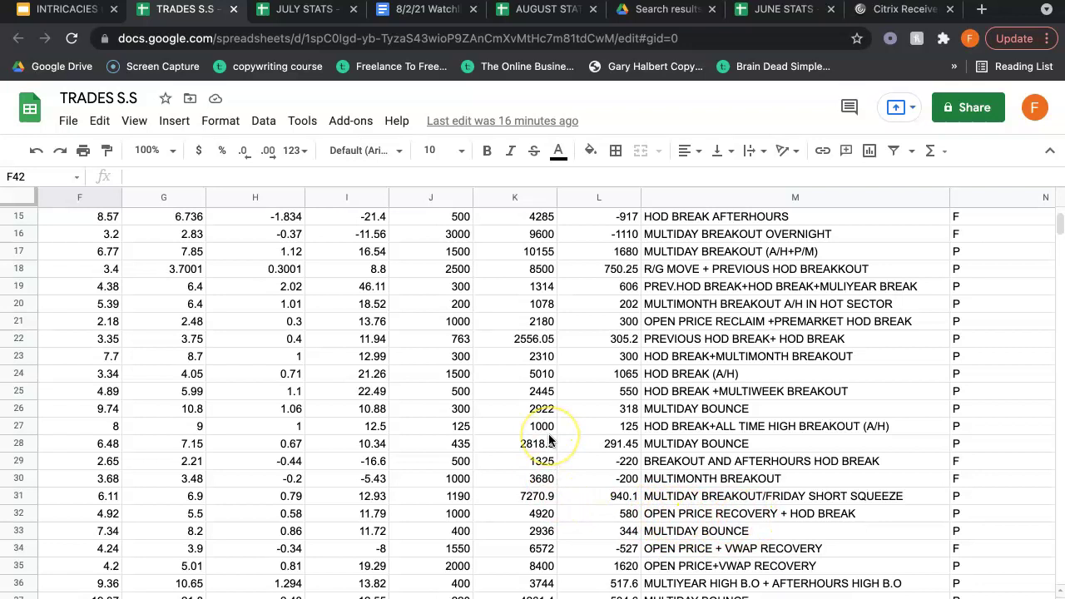
scroll(549, 440, up, 7)
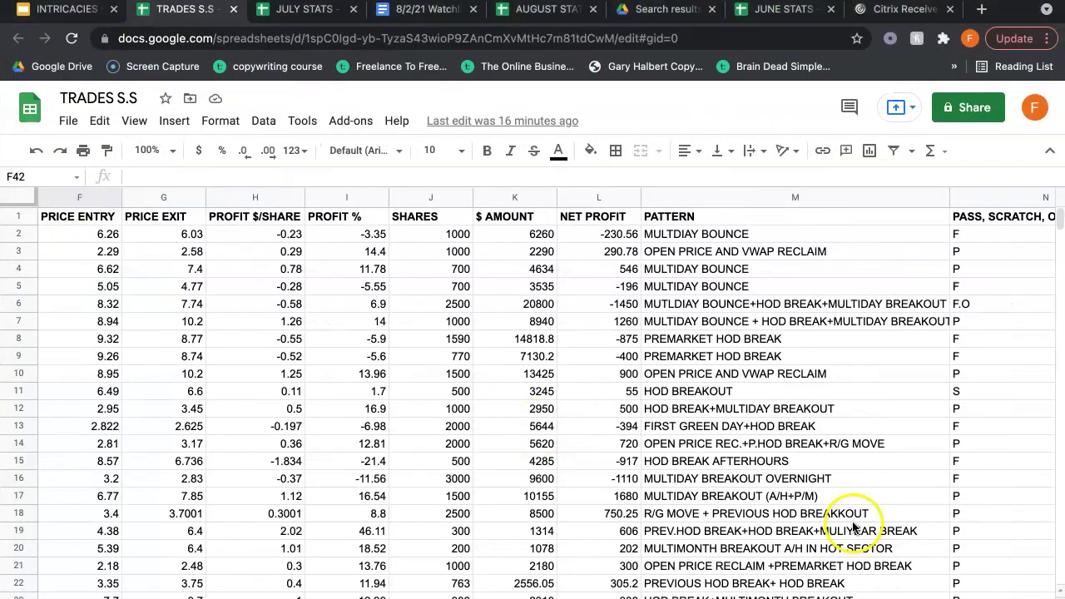
scroll(507, 466, down, 2)
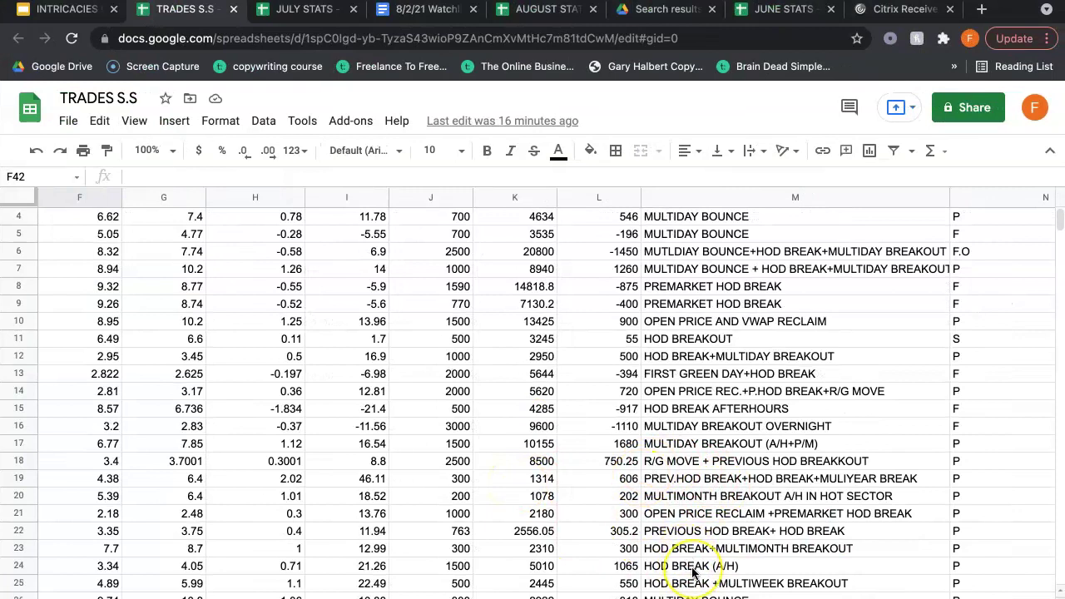
scroll(691, 570, down, 1)
scroll(693, 573, down, 3)
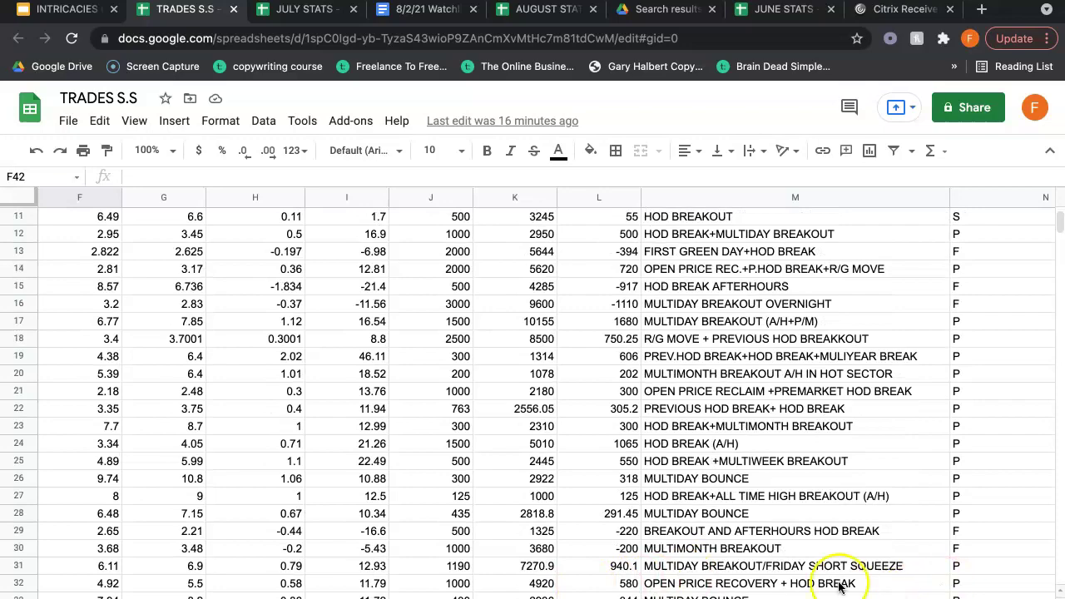
scroll(583, 574, left, 5)
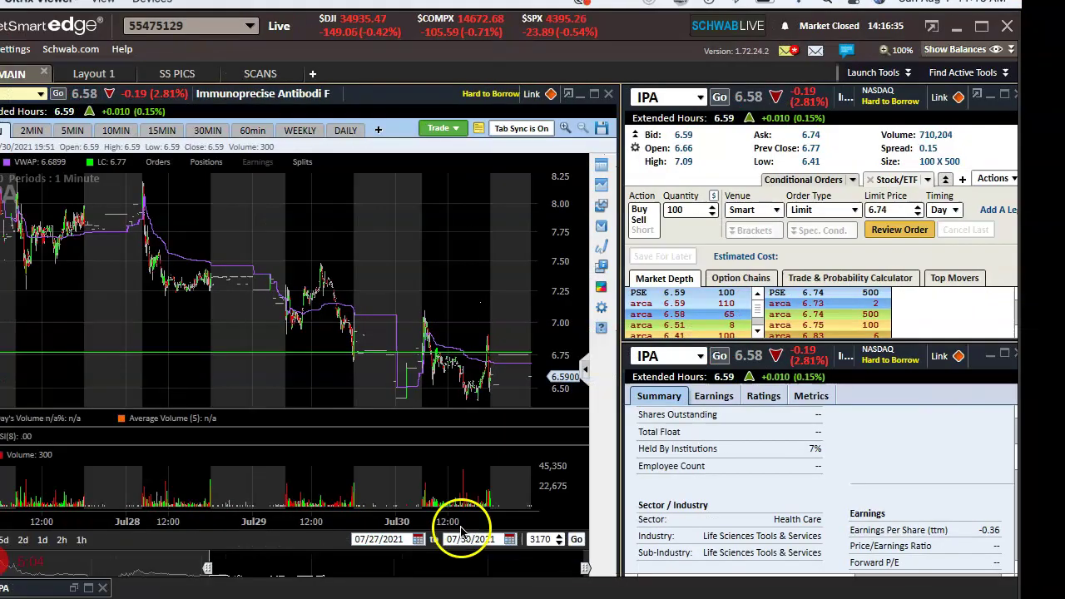
Step: Switch to StreetSmart Edge, load the symbol AEHR, and show its daily chart
text(aeh)
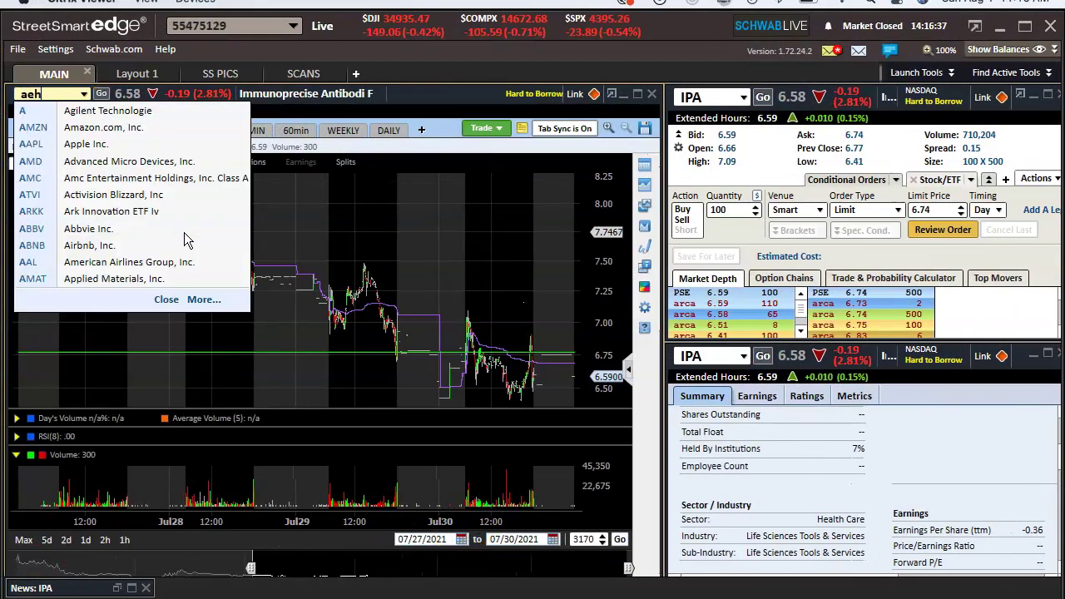
text(r)
key(Return)
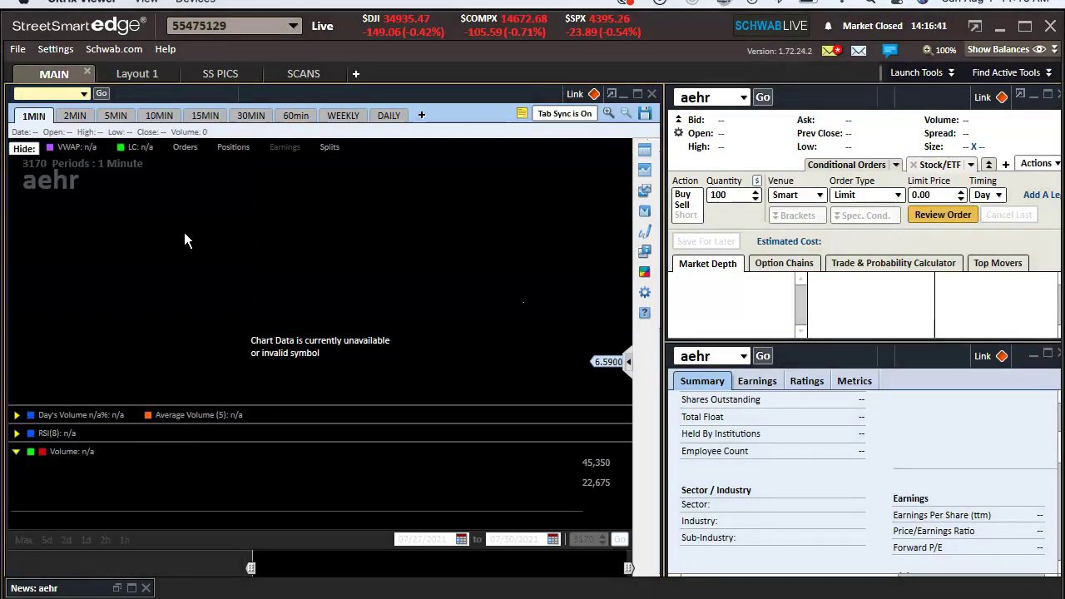
text(r)
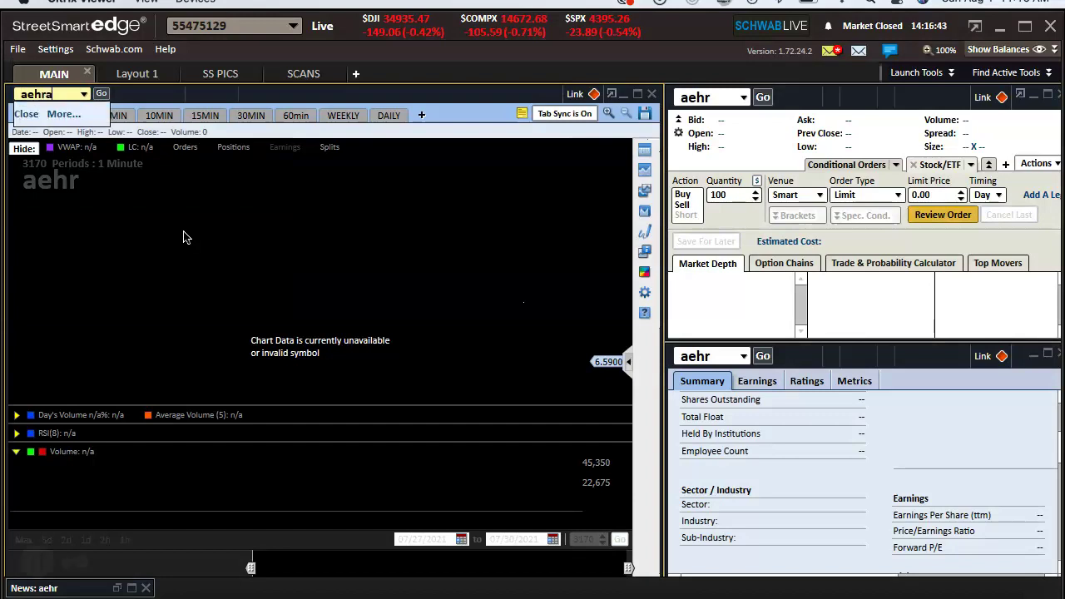
key(Return)
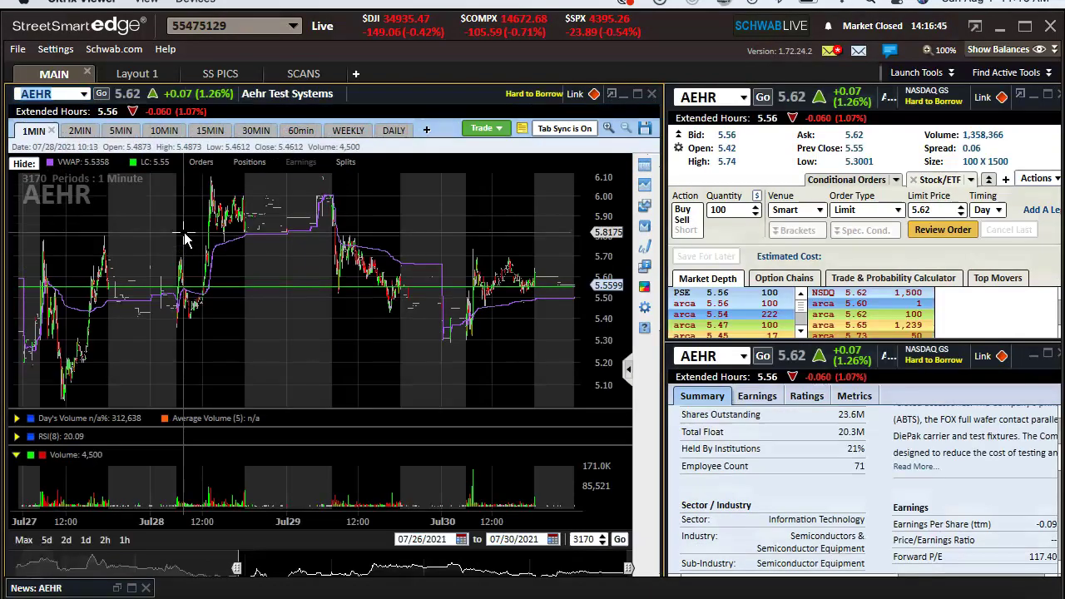
click(387, 130)
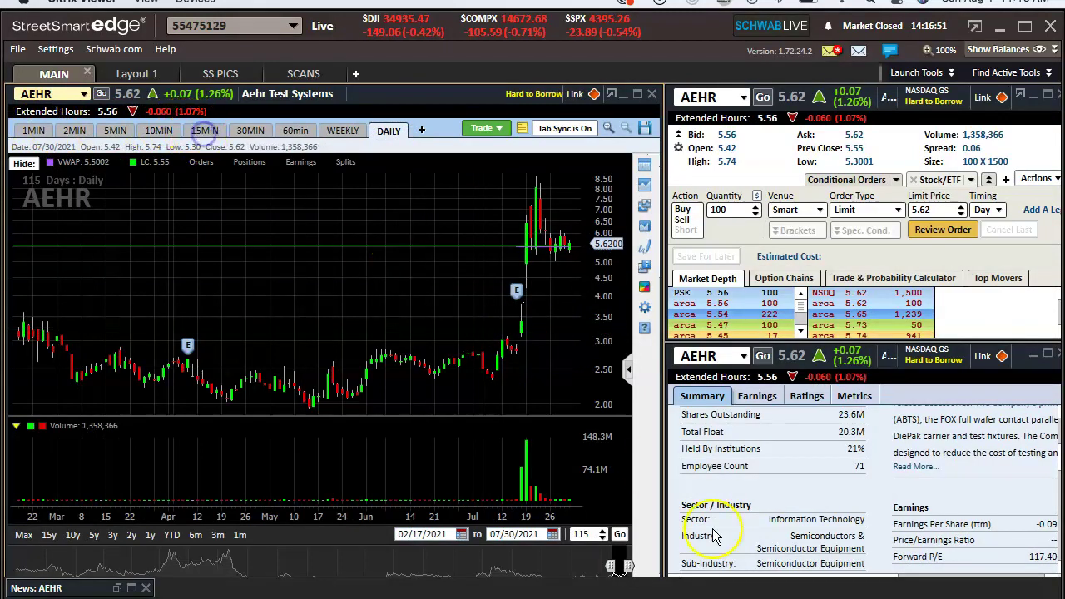
Step: Show AEHR's 15-minute chart for 07/13/2021 to 07/29/2021 and check its price action against the AEHR trades in the trade log
click(204, 130)
drag(603, 567, 463, 565)
drag(293, 262, 355, 262)
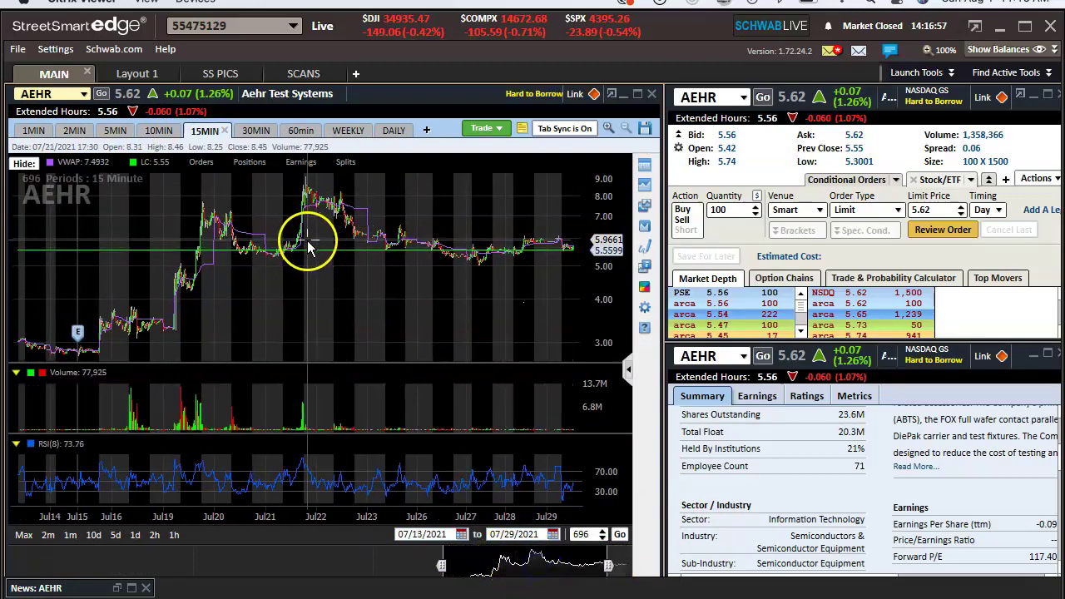
key(ctrl+Right)
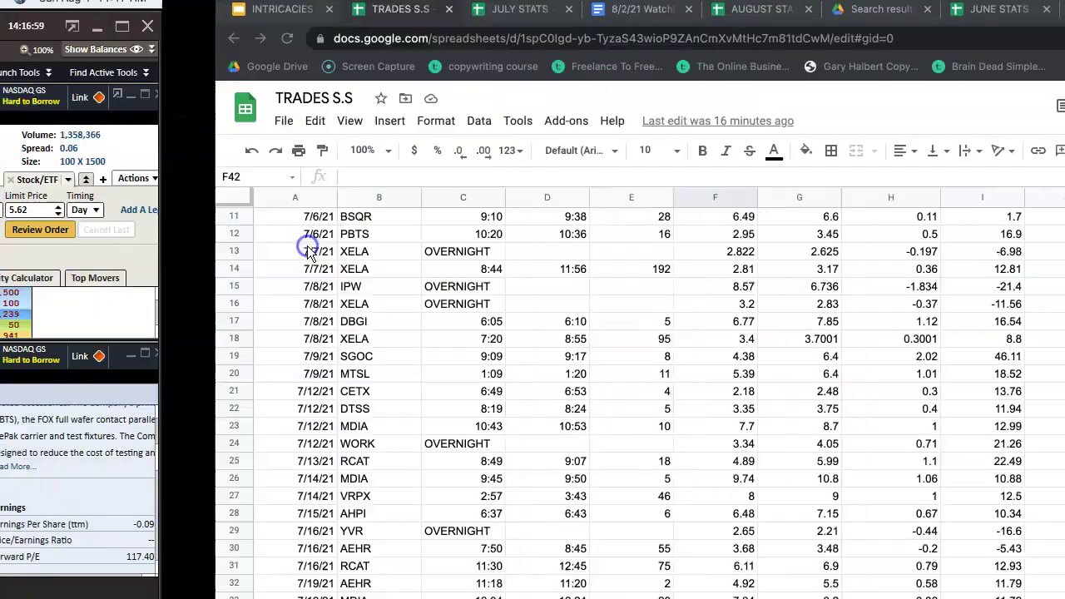
key(ctrl+Left)
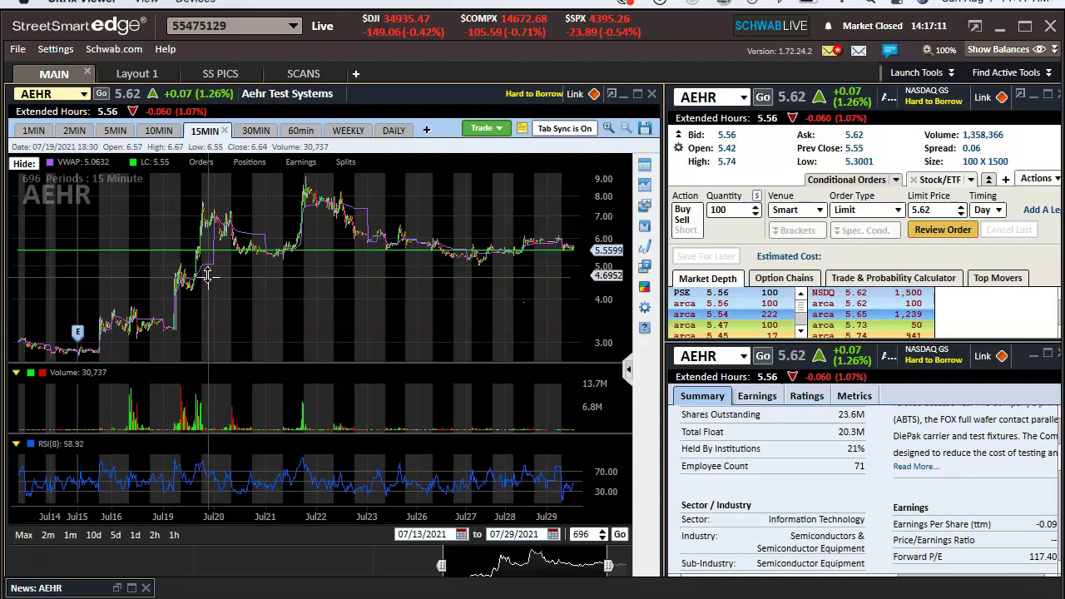
click(207, 275)
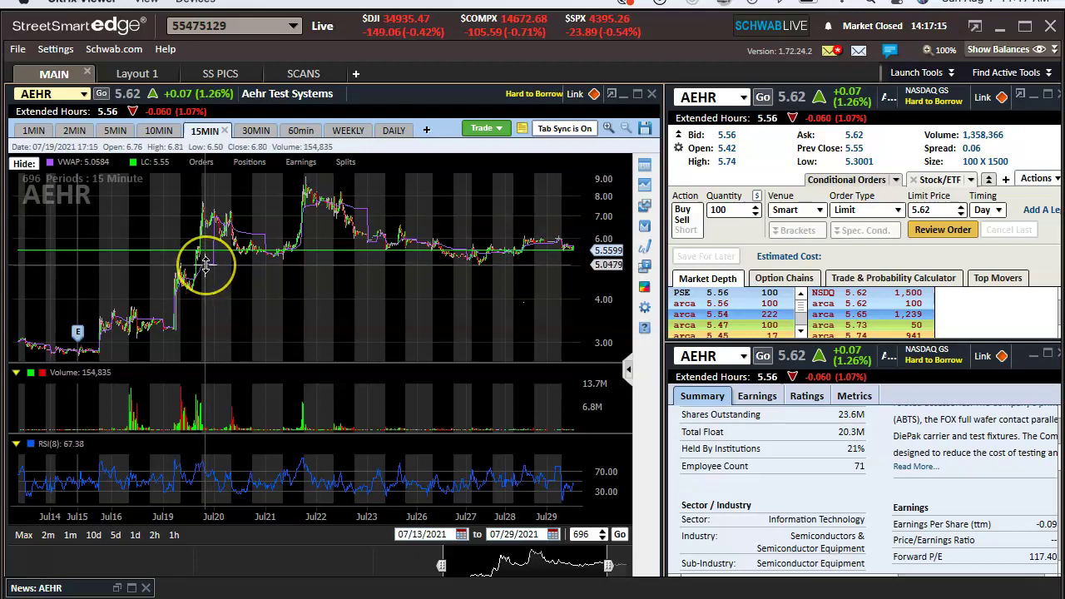
Step: Narrow AEHR's 15-minute chart to 07/13/2021 to 07/20/2021, examine the 07/19 move, and return to the daily chart
drag(609, 566, 509, 555)
click(466, 278)
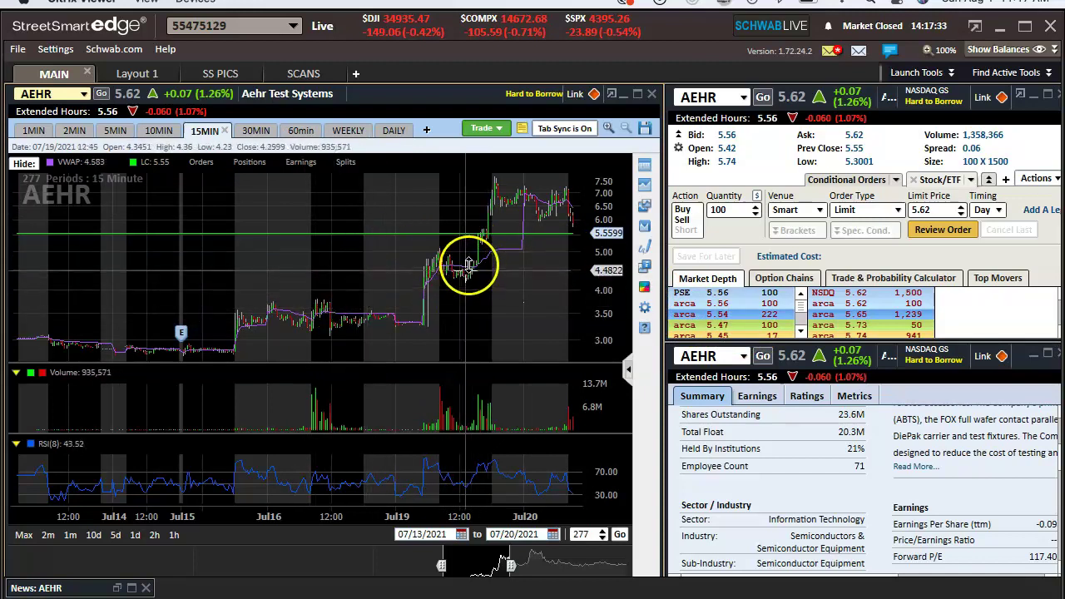
click(388, 135)
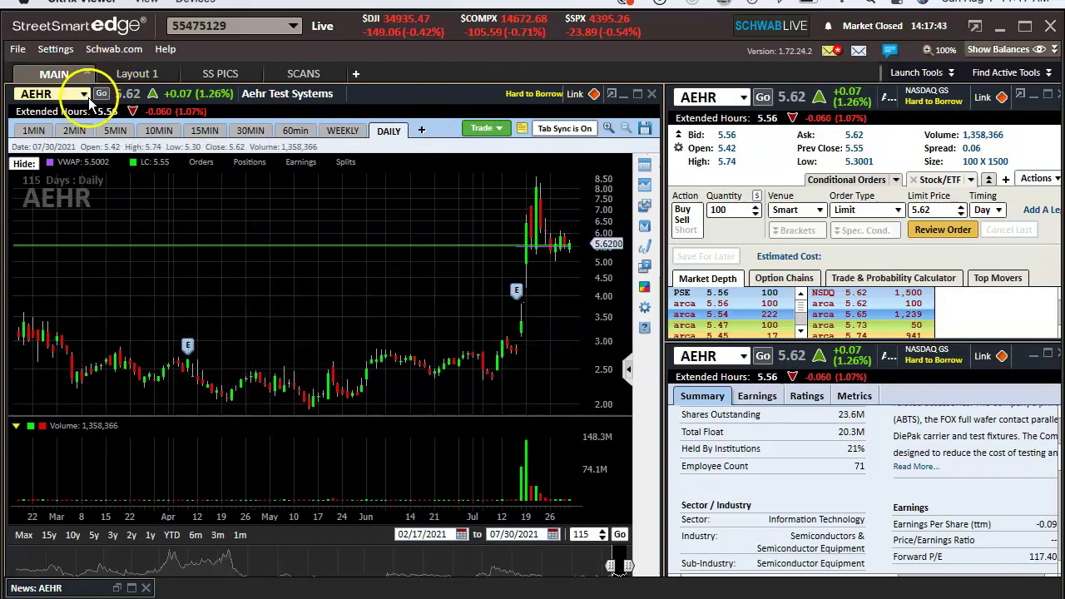
Step: Switch to the TRADES S.S spreadsheet and review the profit and pattern columns from the header to the last July trade
key(super+Tab)
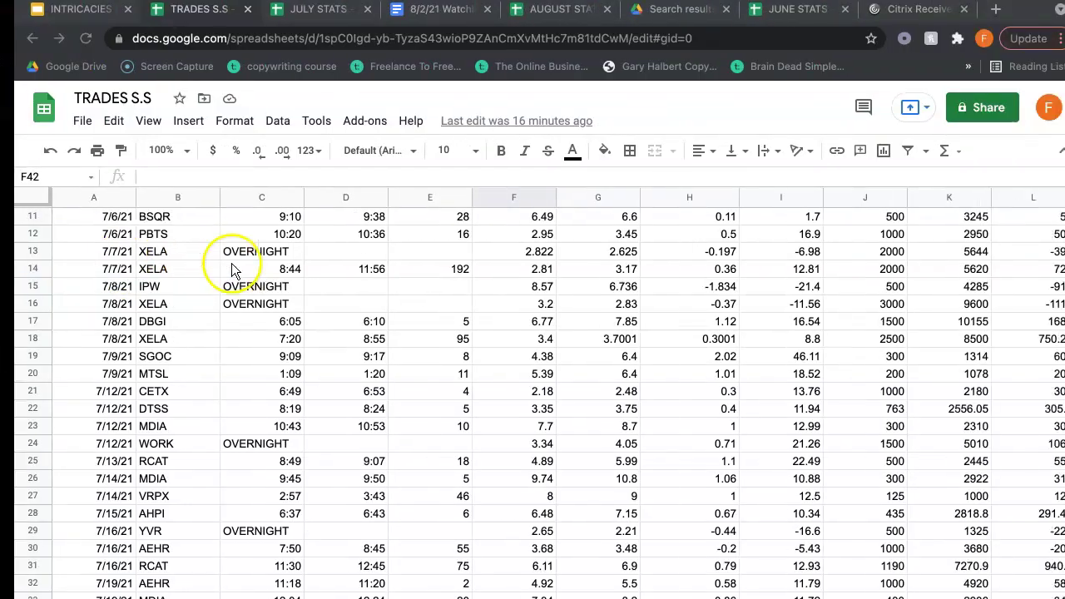
scroll(408, 339, right, 10)
scroll(409, 338, left, 10)
scroll(409, 339, up, 2)
scroll(409, 339, right, 5)
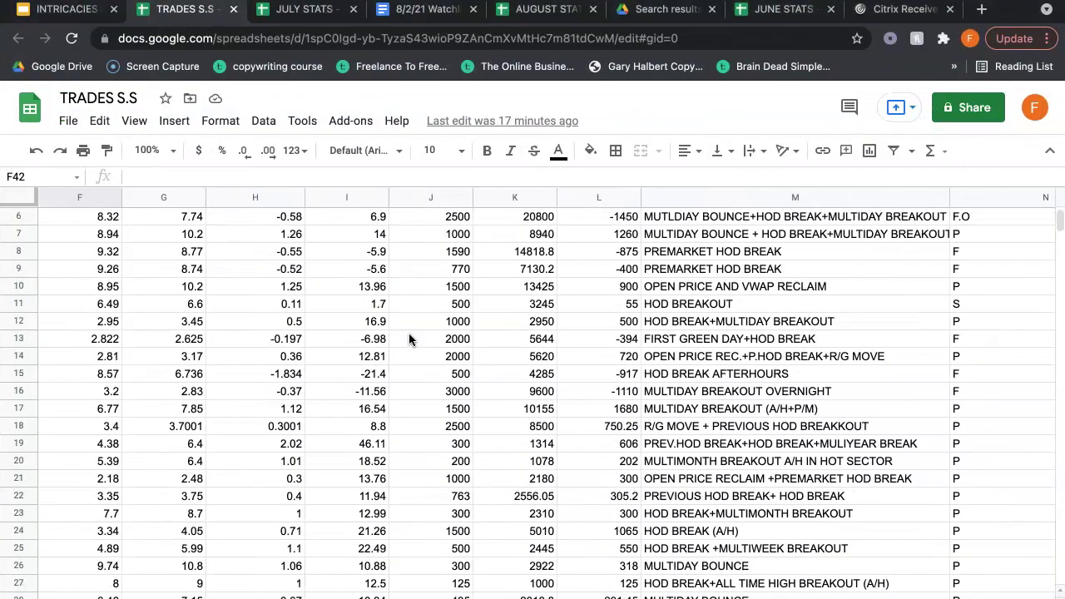
scroll(668, 382, up, 1)
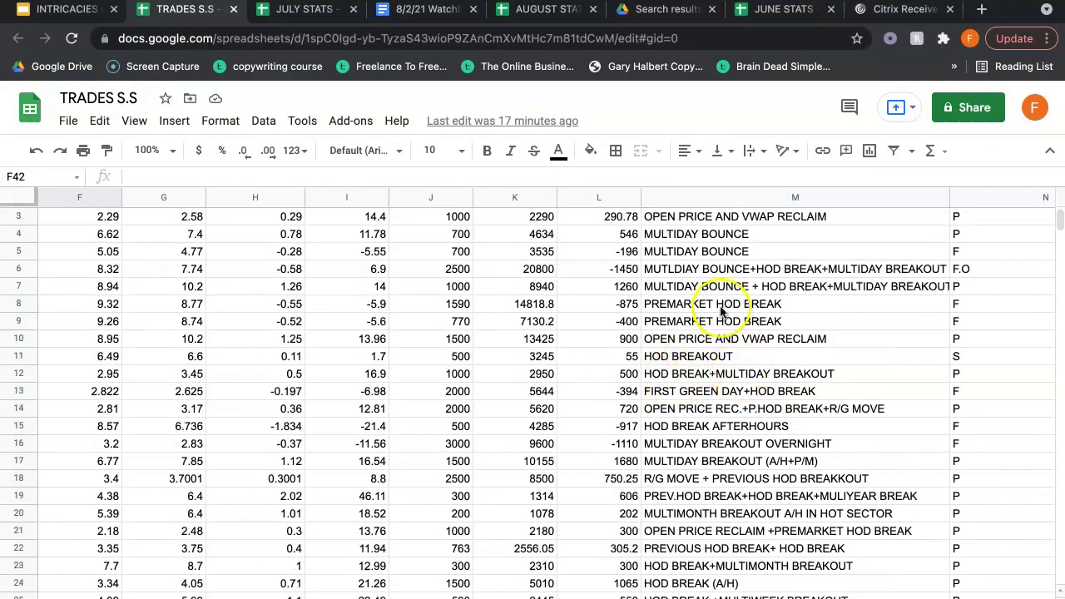
scroll(698, 260, up, 1)
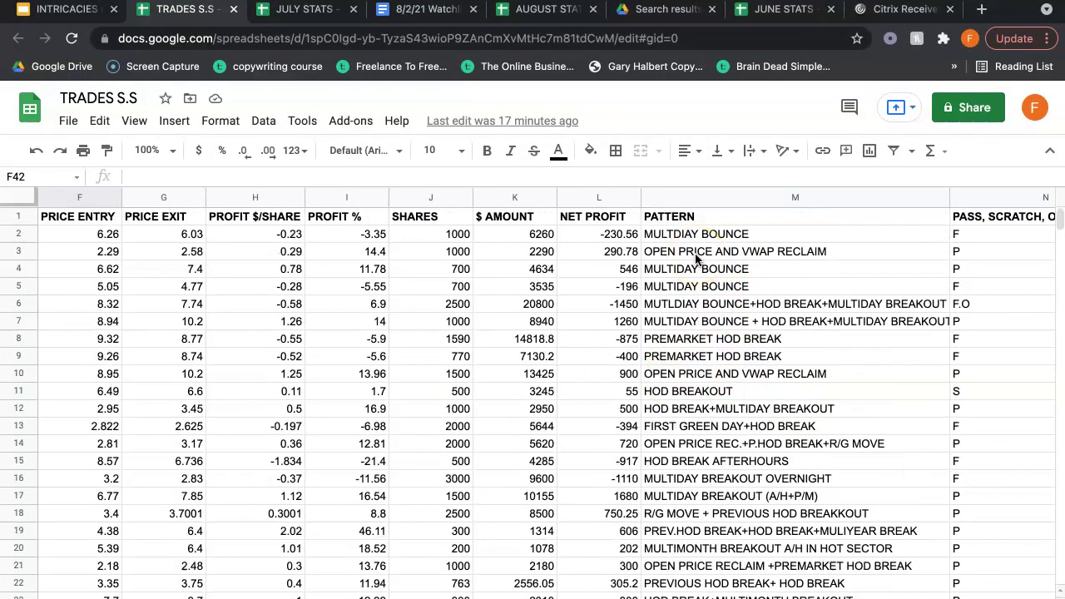
scroll(699, 385, down, 10)
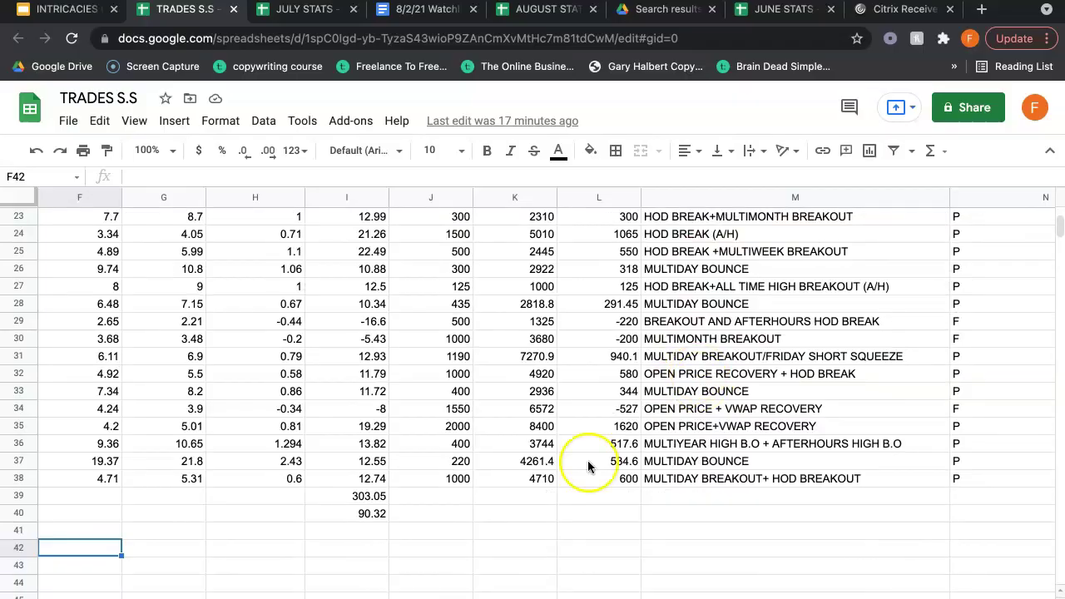
Step: Switch to StreetSmart Edge, load SGOC from the chart's recent symbols, and view its daily chart from 08/26/2020 to 07/30/2021
key(super+Tab)
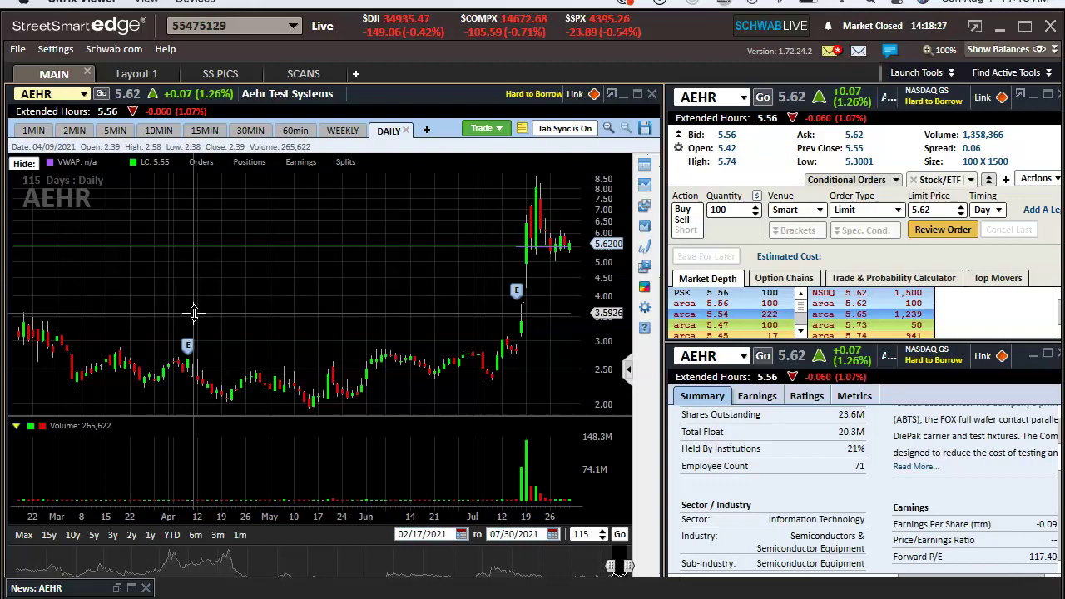
click(29, 130)
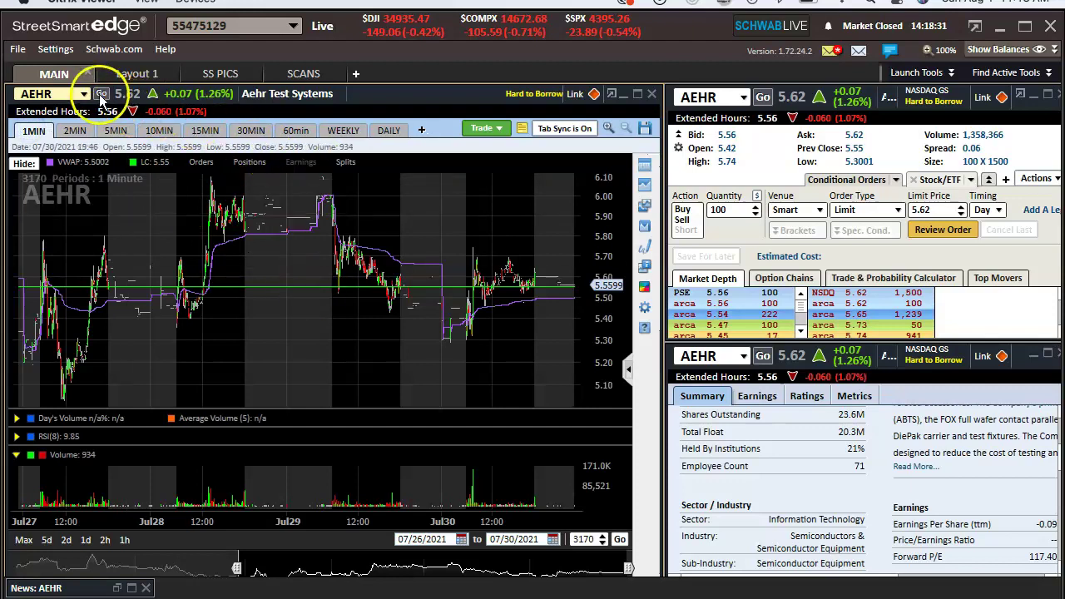
click(84, 93)
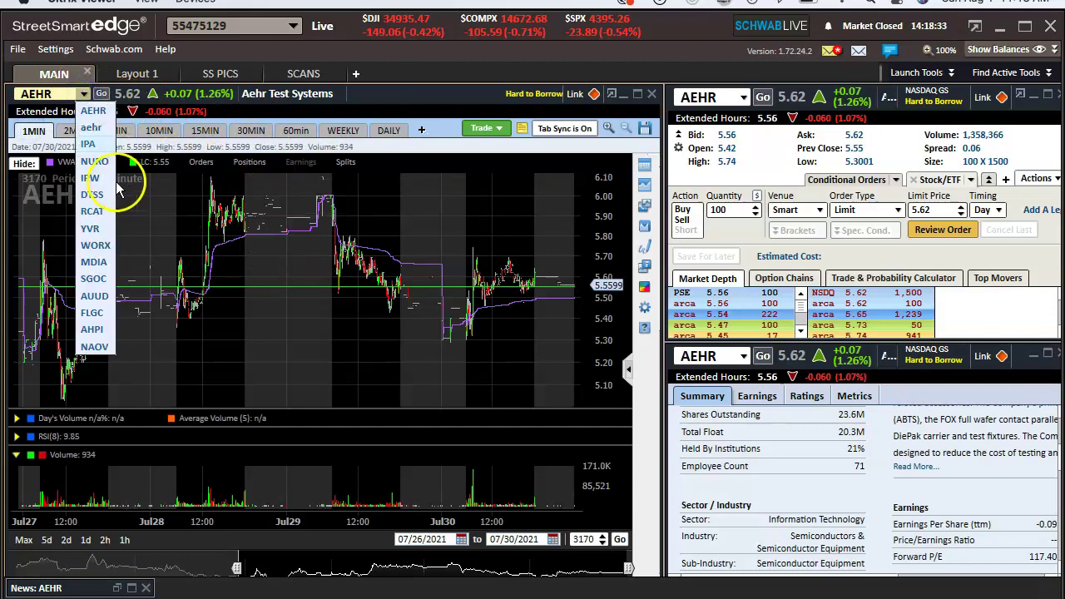
click(103, 280)
click(388, 131)
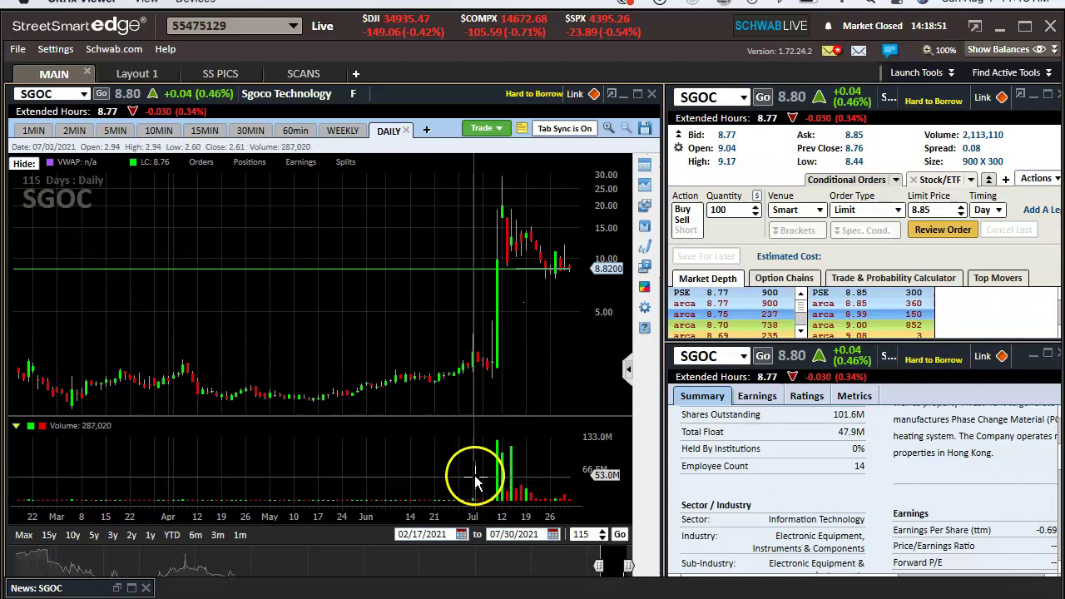
drag(599, 566, 571, 570)
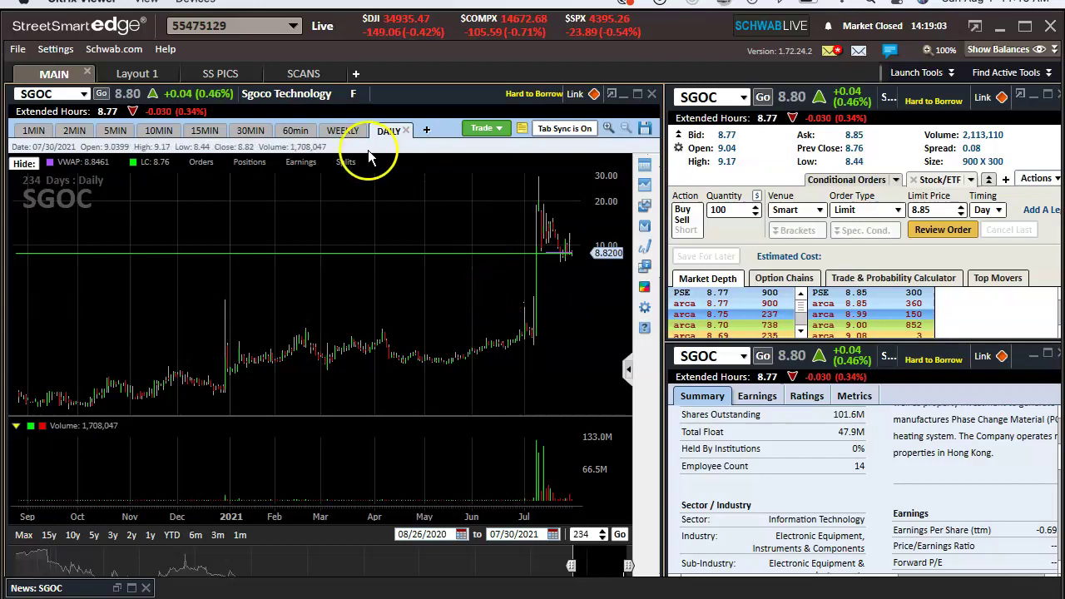
Step: View SGOC's 30-minute chart from 06/21/2021 to 07/30/2021, and show its one-minute chart
click(241, 131)
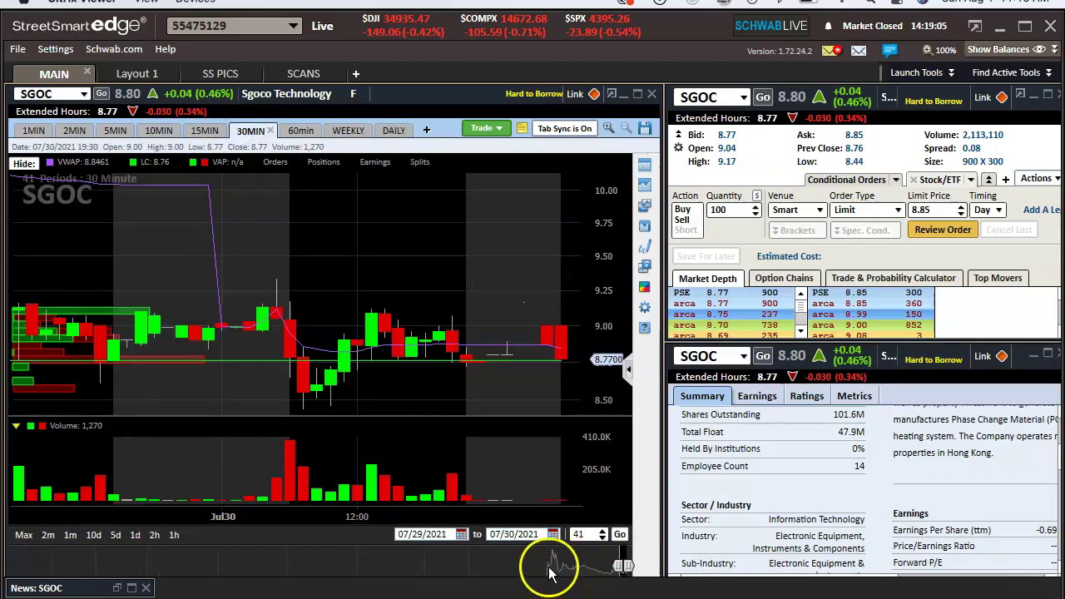
drag(619, 565, 503, 565)
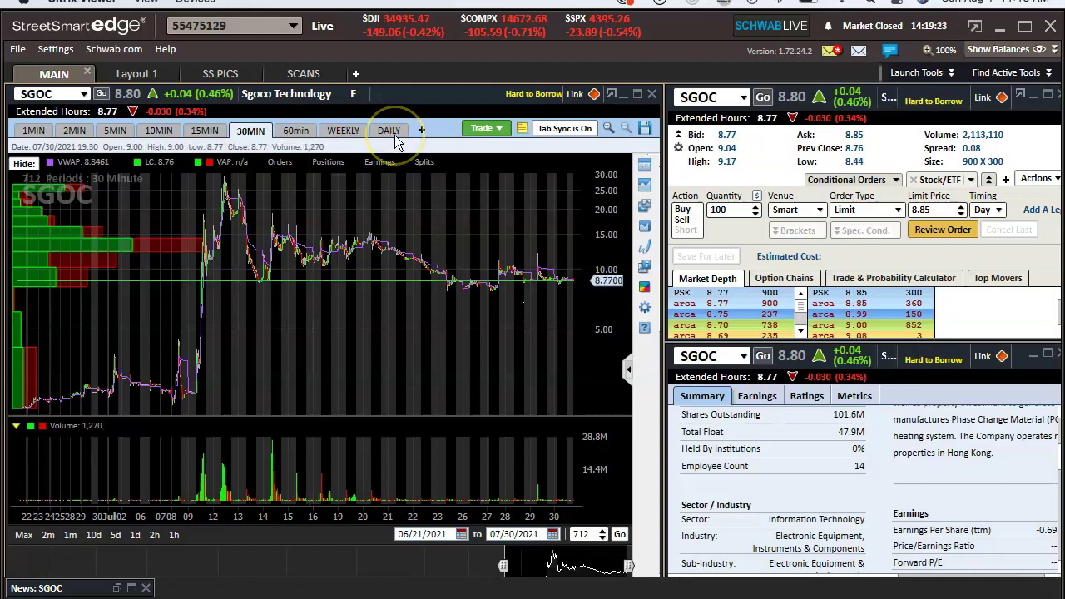
click(28, 132)
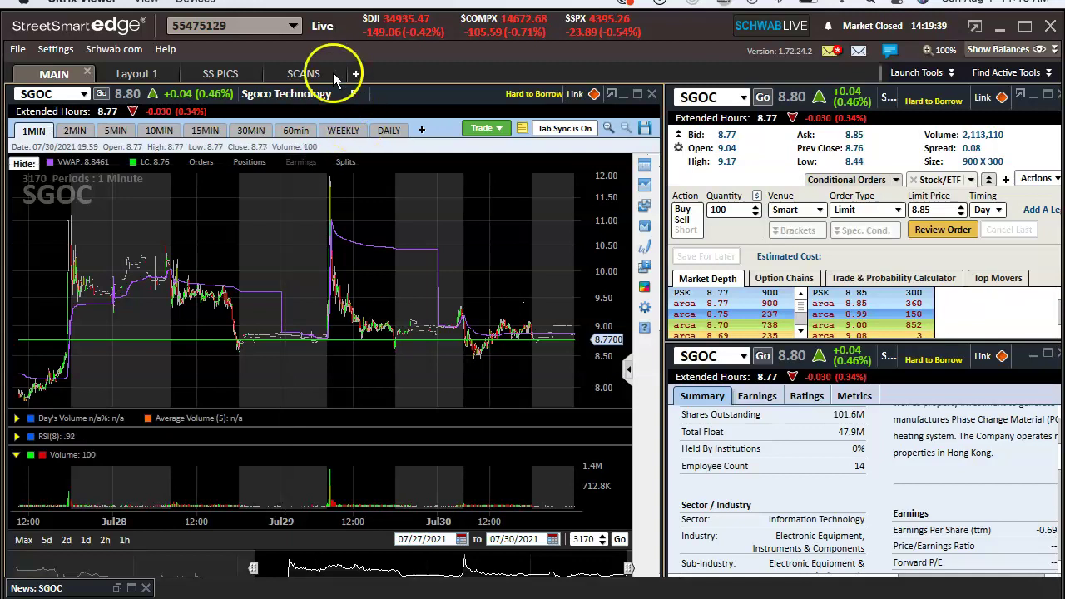
Step: View the SCANS layout's screener results, return to the MAIN layout, and compare SGOC's daily and one-minute charts
click(295, 76)
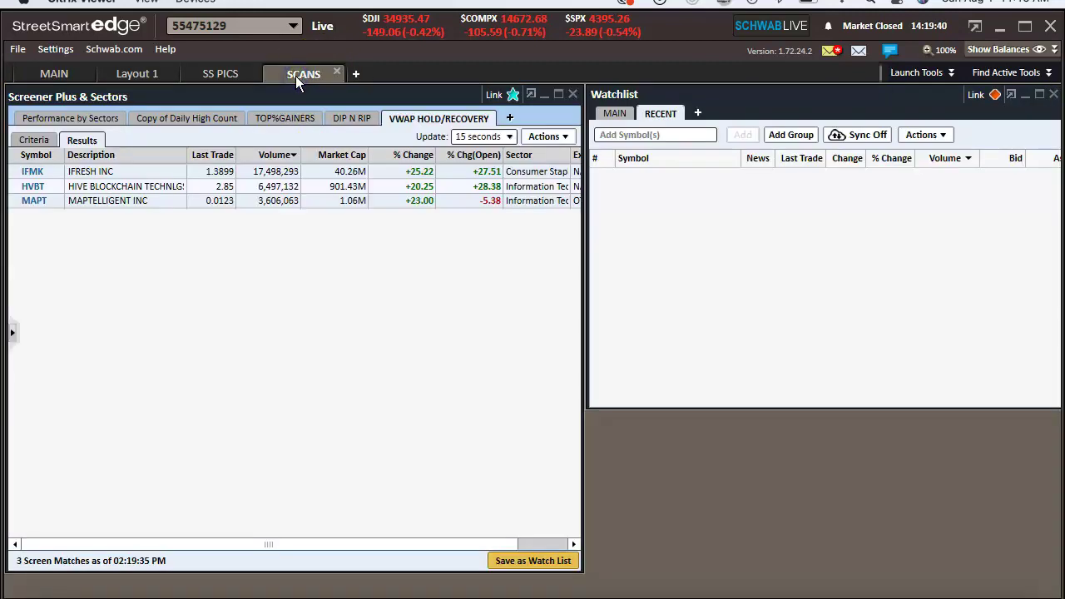
click(56, 74)
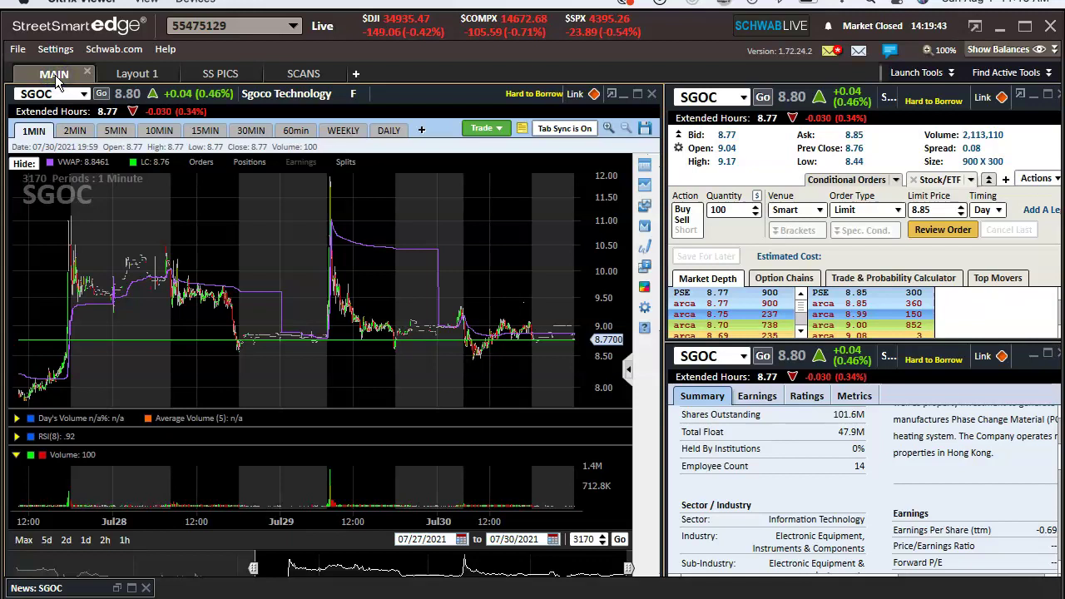
click(388, 134)
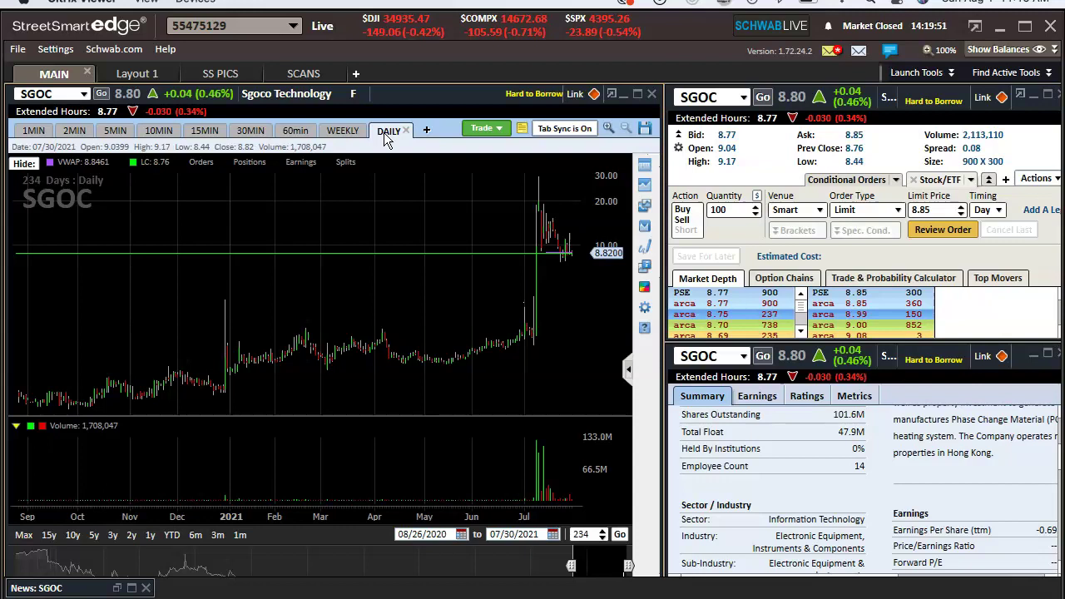
click(32, 131)
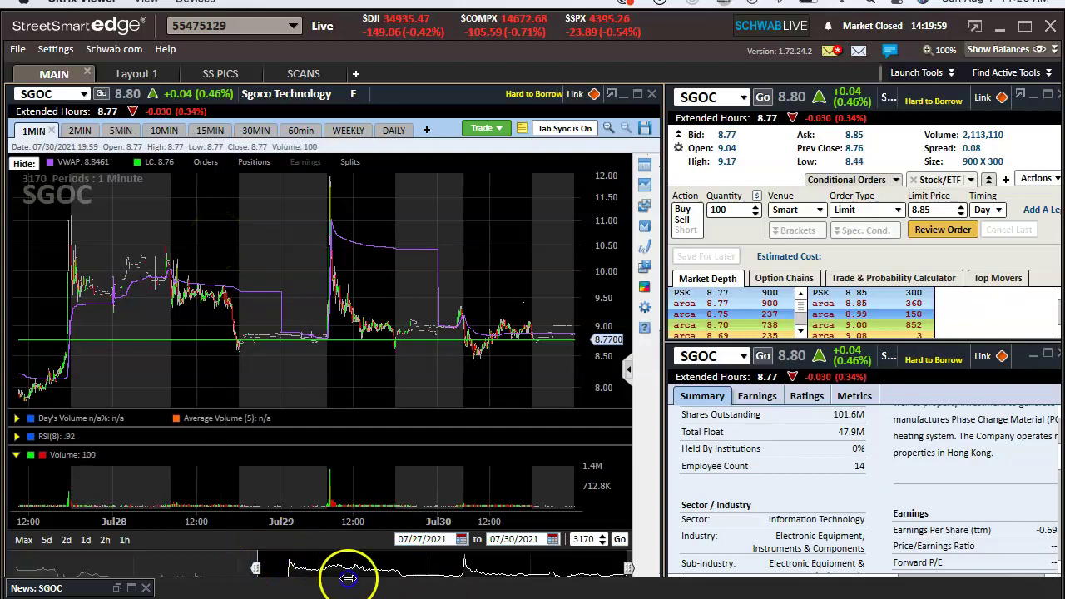
Step: Narrow SGOC's one-minute chart to 07/29/2021 through 07/30/2021, and review the TRADES S.S log's patterns, dates, tickers and trade times
drag(348, 578, 416, 576)
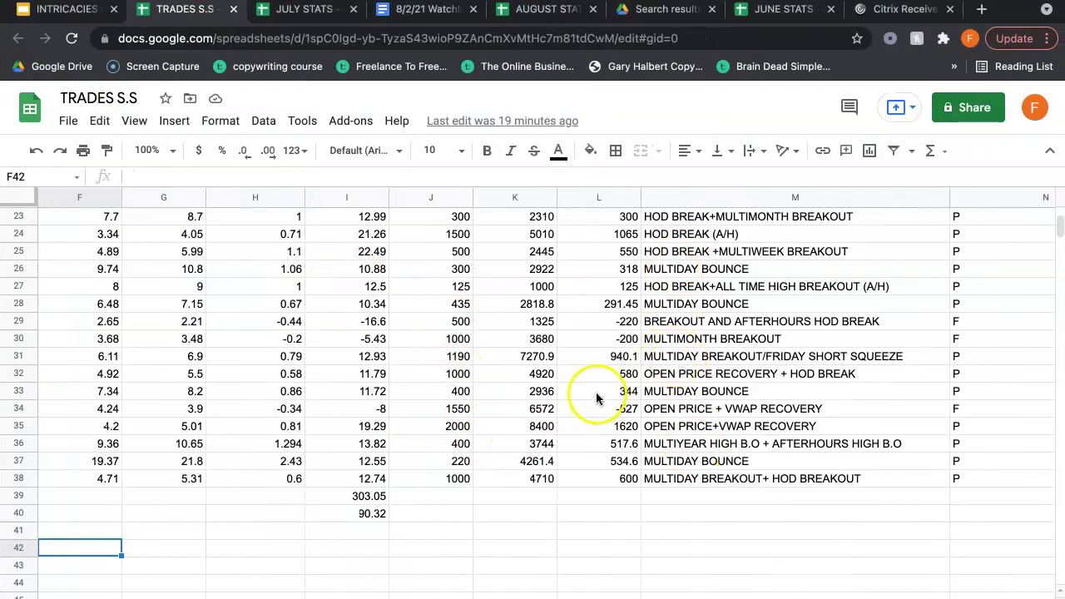
scroll(678, 437, up, 4)
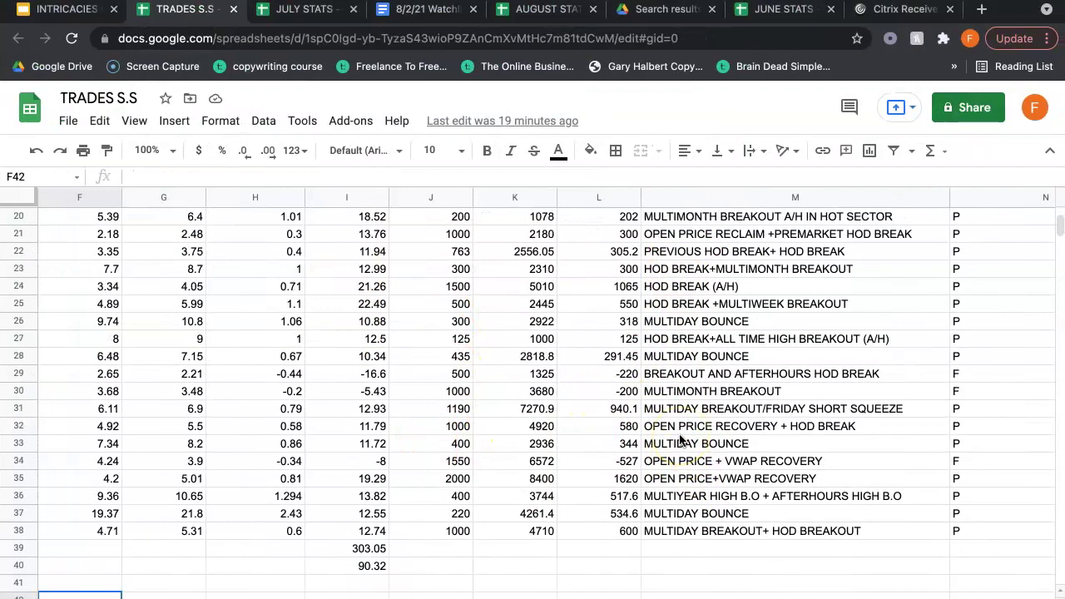
scroll(682, 275, up, 4)
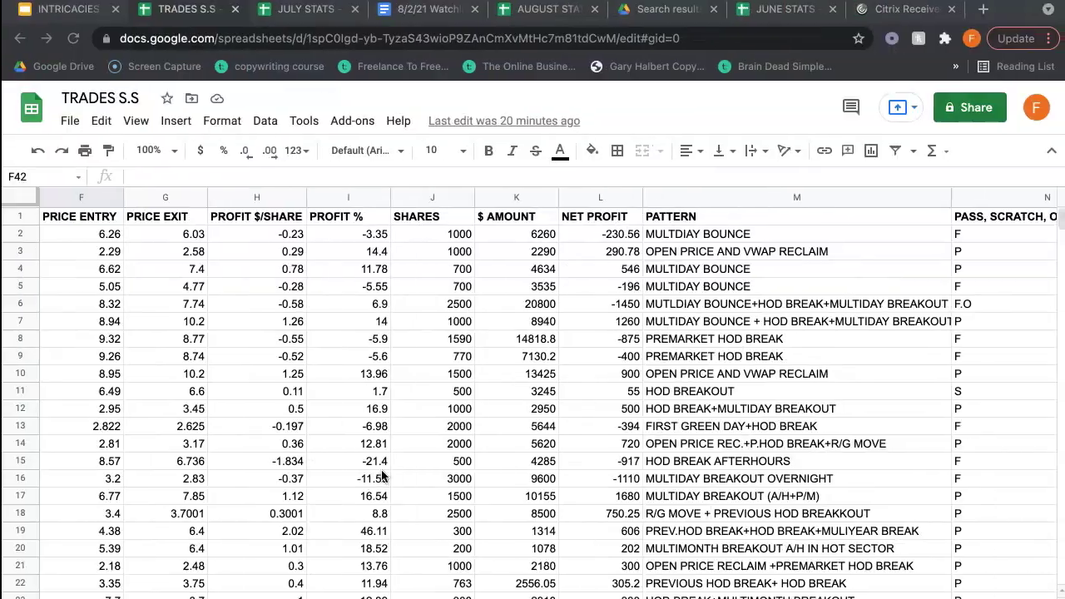
scroll(616, 466, left, 5)
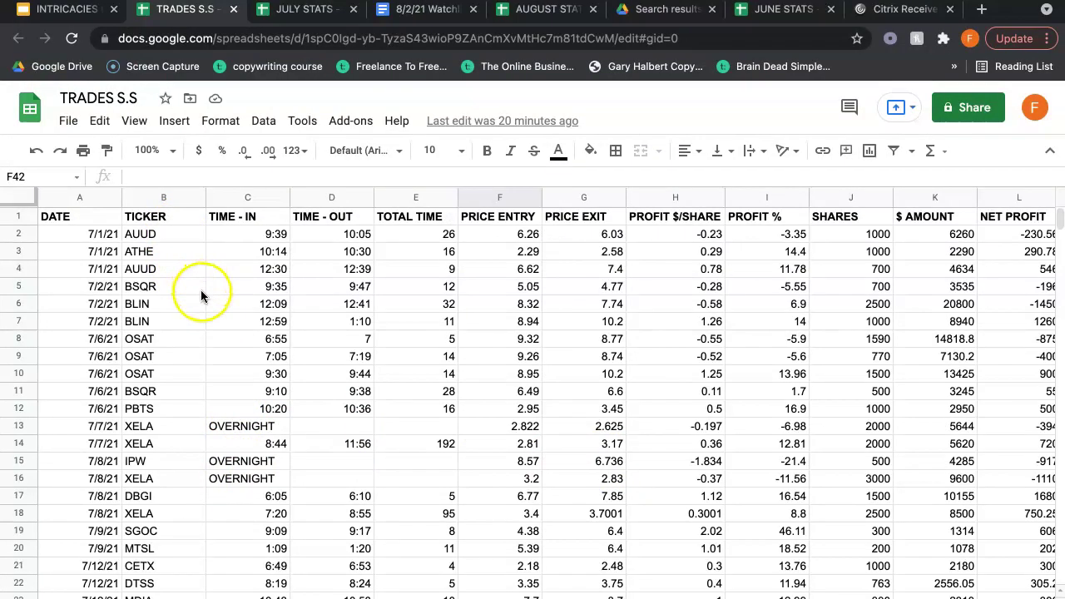
key(ctrl+Left)
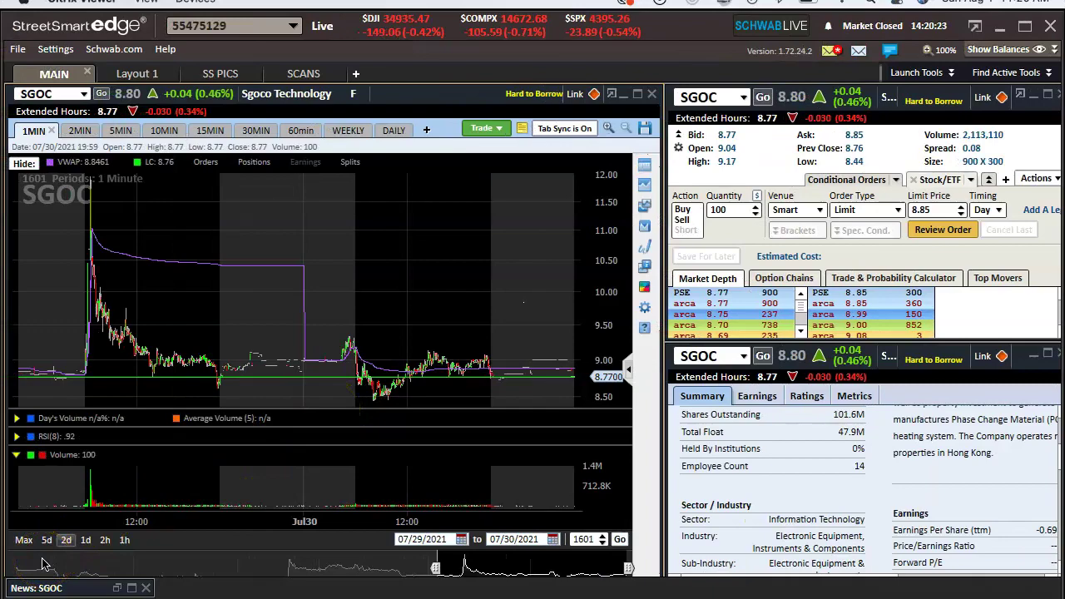
key(ctrl+Right)
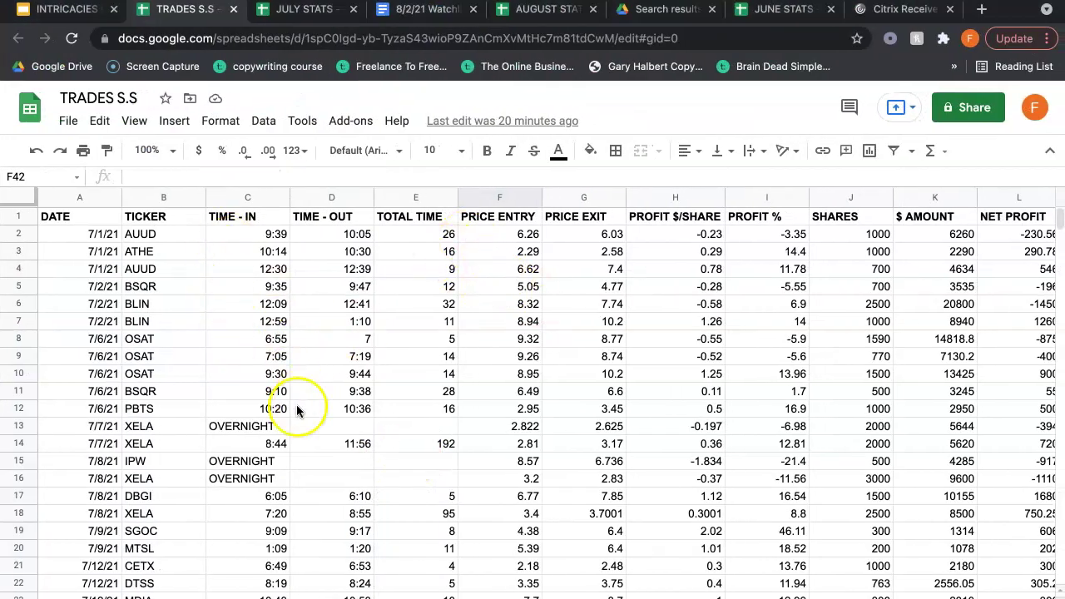
scroll(214, 412, down, 3)
Step: Switch to StreetSmart Edge, view SGOC's one-minute chart from 07/27/2021, and show its daily chart from 03/01/2021 to 07/30/2021
key(ctrl+Left)
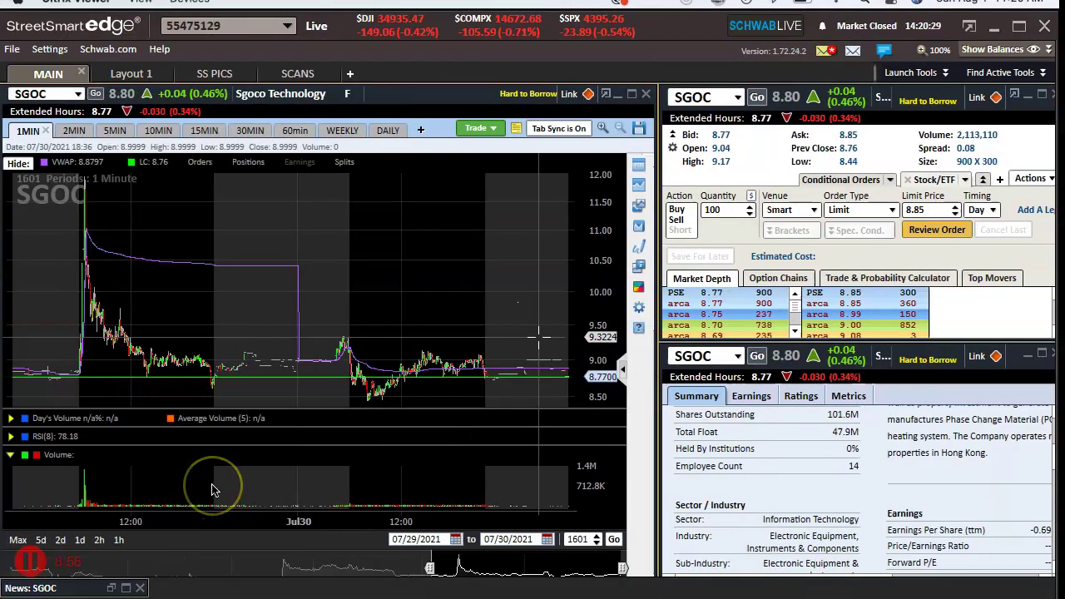
drag(436, 568, 311, 568)
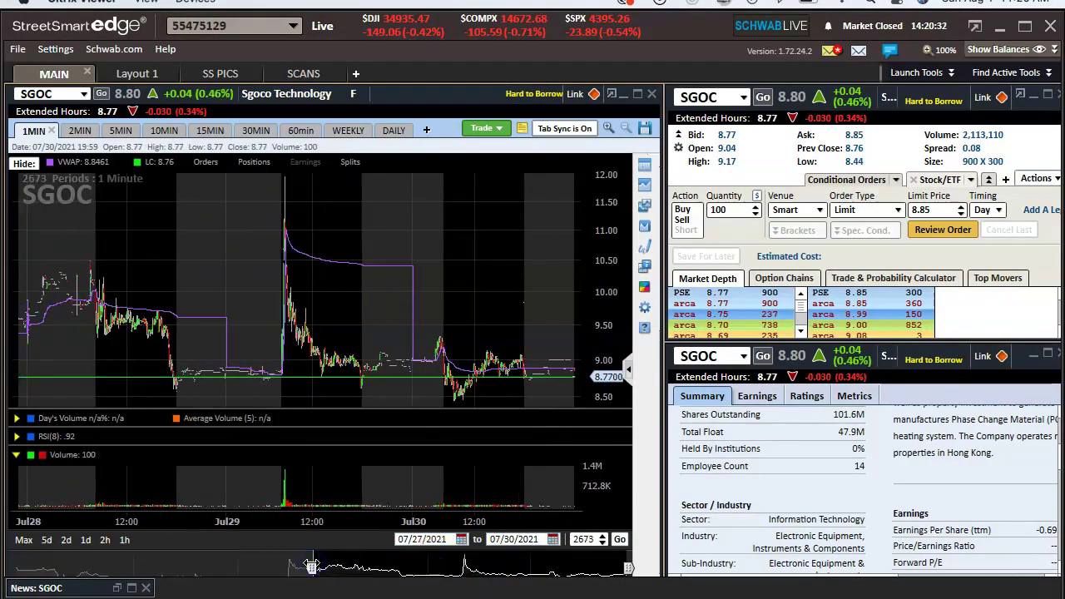
click(389, 131)
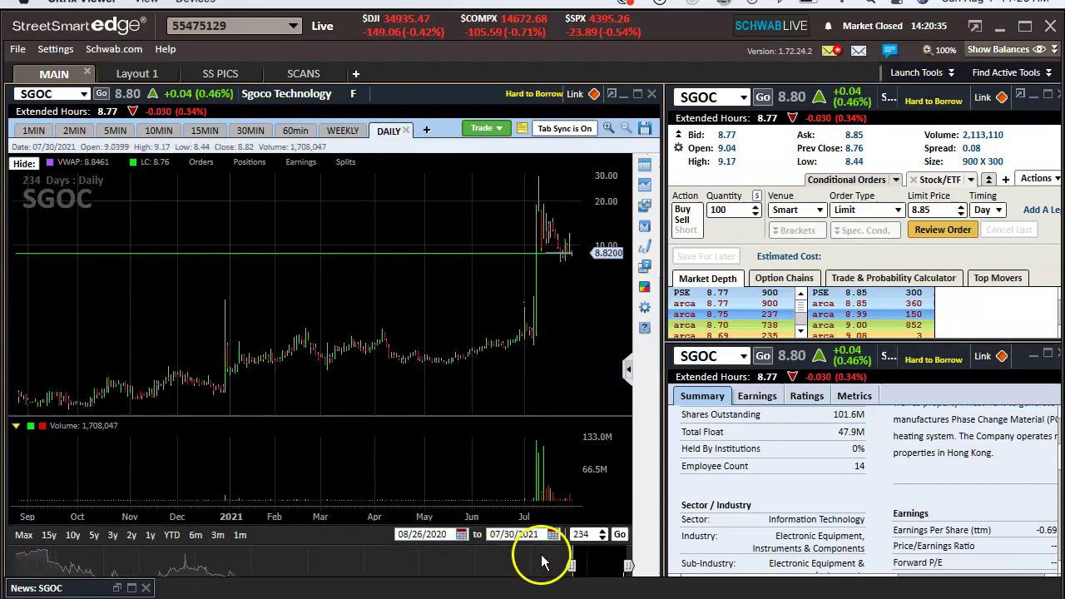
drag(585, 566, 598, 567)
click(434, 275)
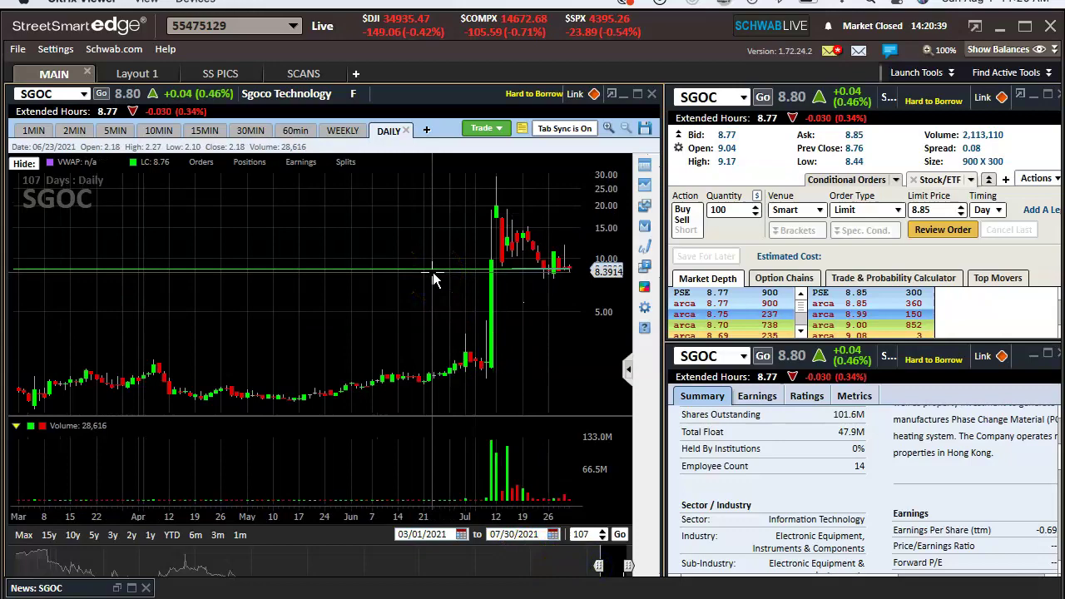
Step: Switch back to the spreadsheets and review the daily results, weekly P/L and win rate in JULY STATS
key(ctrl+Right)
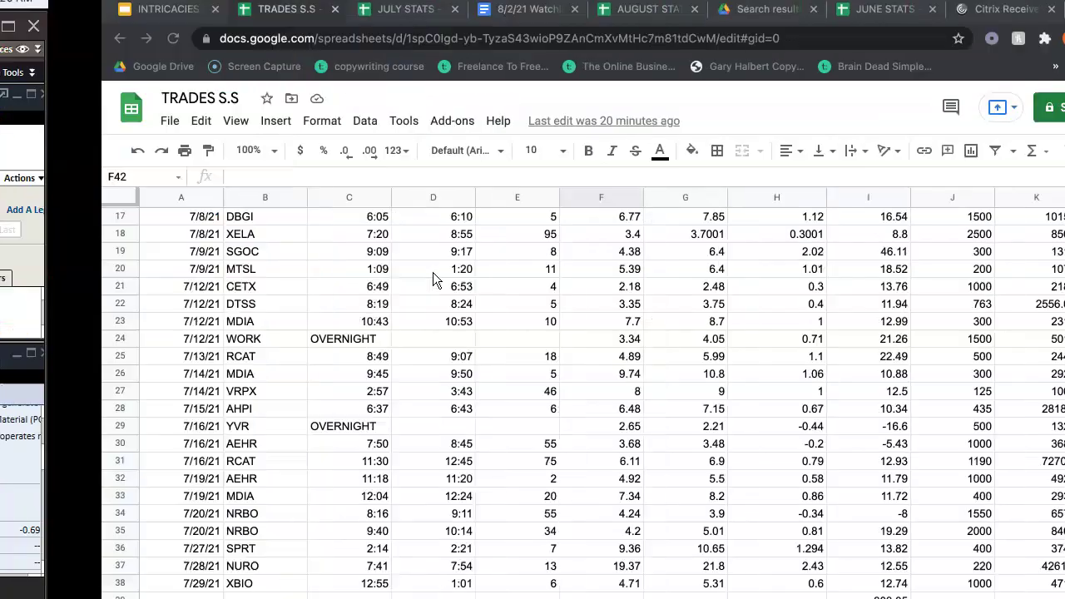
click(293, 15)
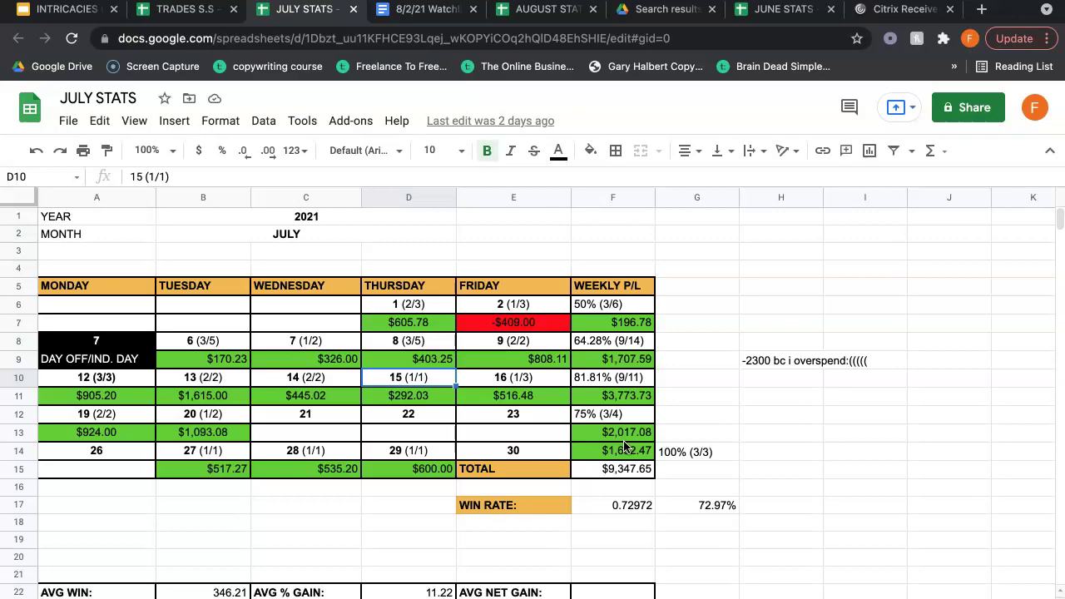
Step: Return to StreetSmart Edge and view SGOC's daily chart from 05/06/2021, and its one-minute chart from 07/27/2021 to 07/30/2021
key(ctrl+Right)
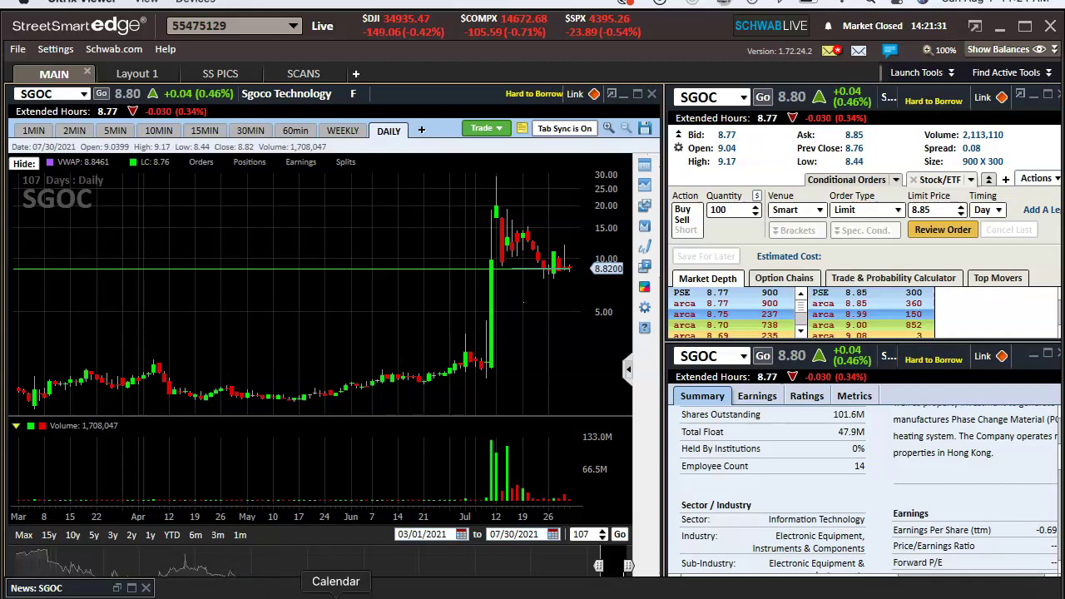
drag(606, 567, 611, 566)
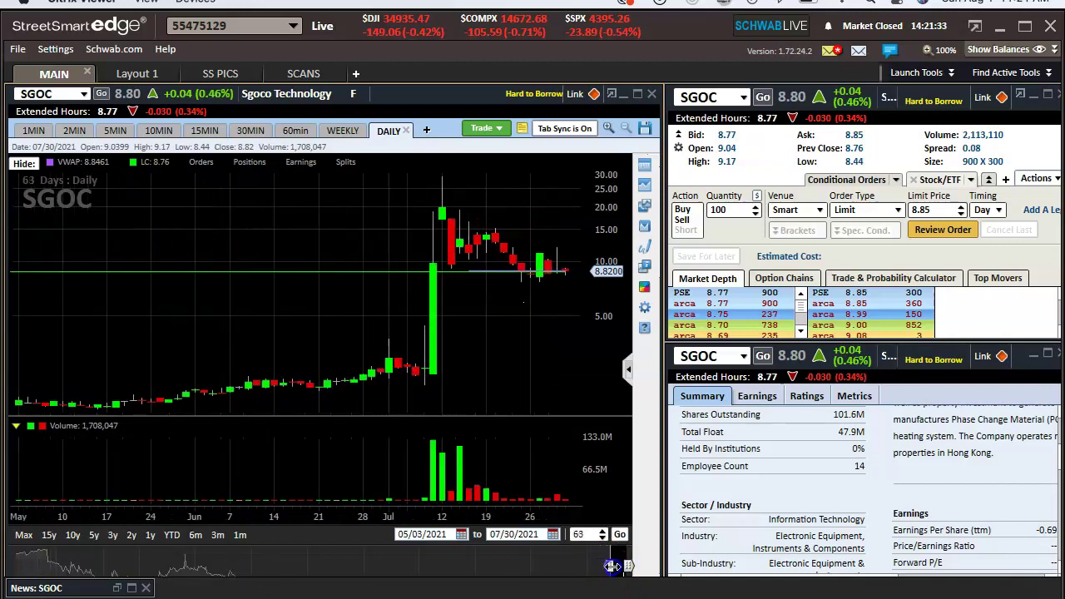
click(34, 131)
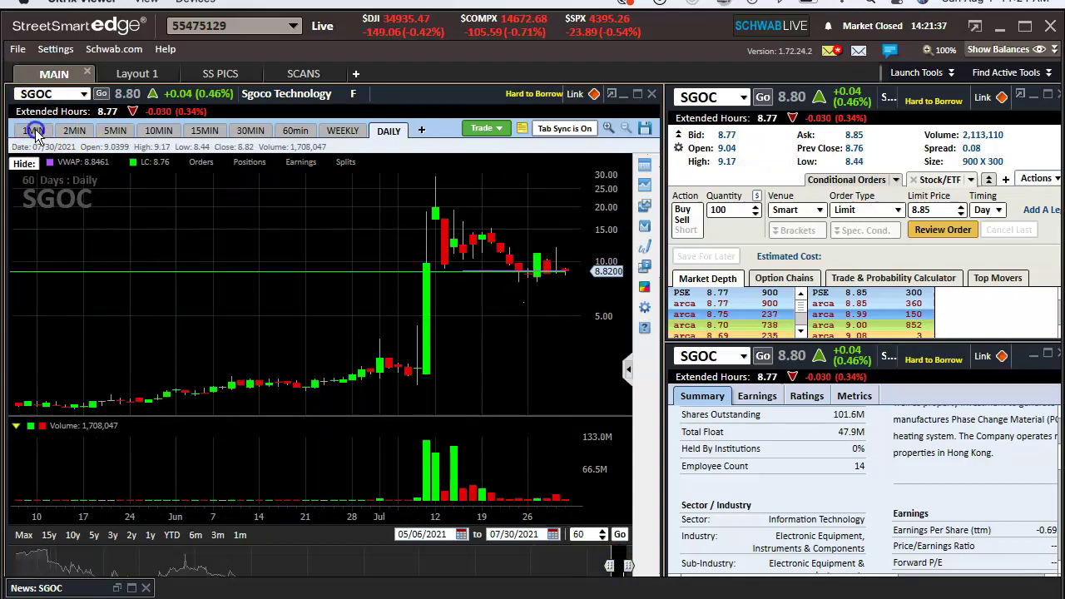
drag(311, 568, 281, 566)
drag(250, 566, 231, 566)
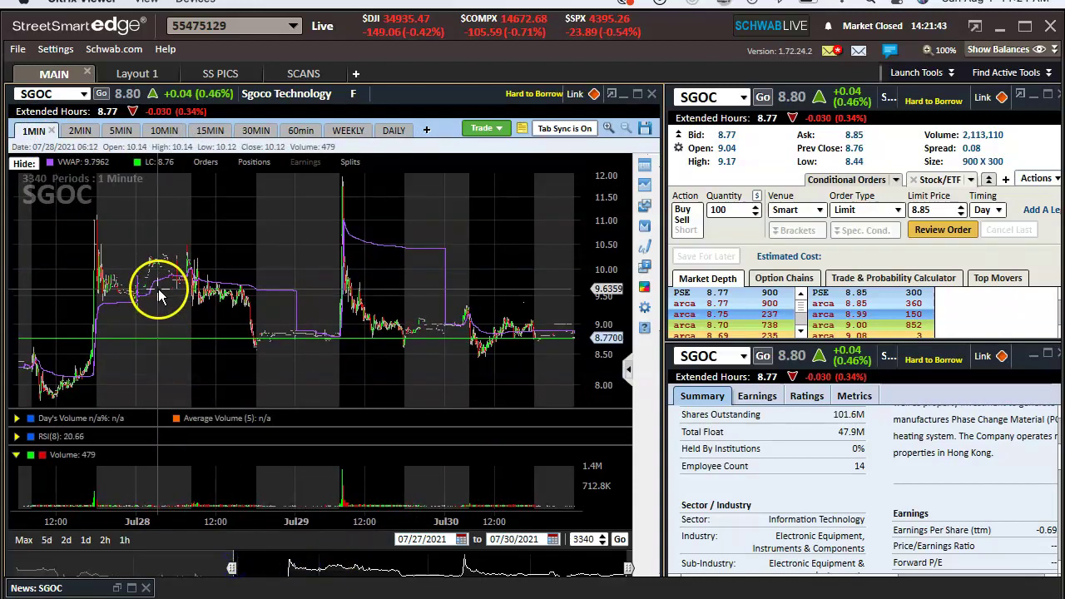